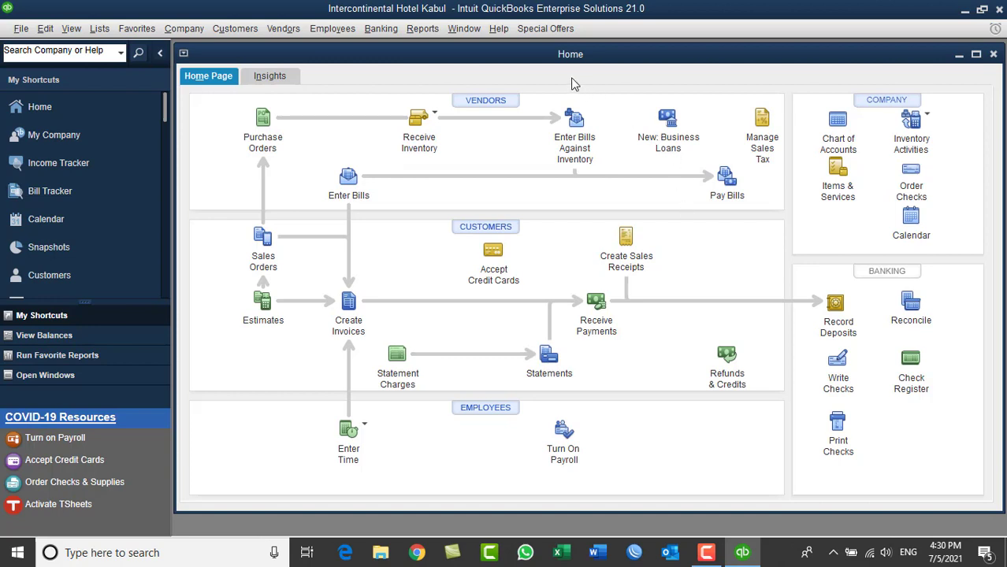
Step: Maximize the Home window and review the company's Chart of Accounts, including account types and balances, then close the list
double_click(557, 55)
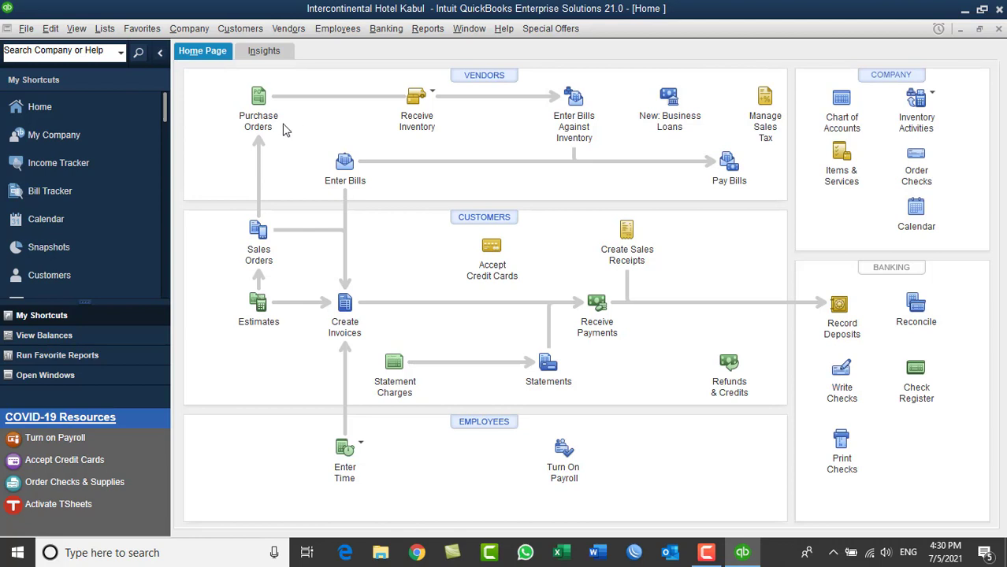
click(106, 29)
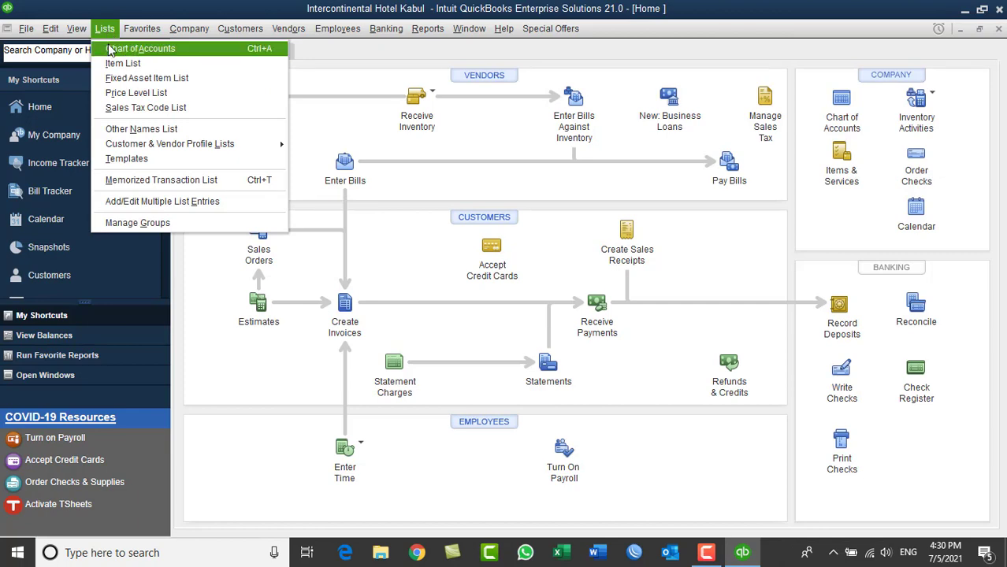
click(110, 48)
scroll(365, 189, down, 3)
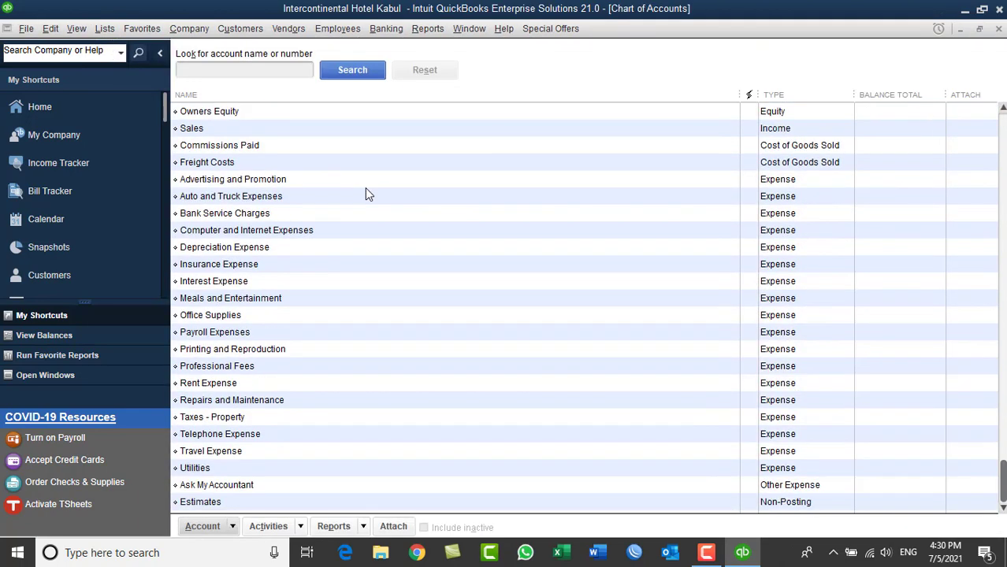
scroll(365, 194, up, 3)
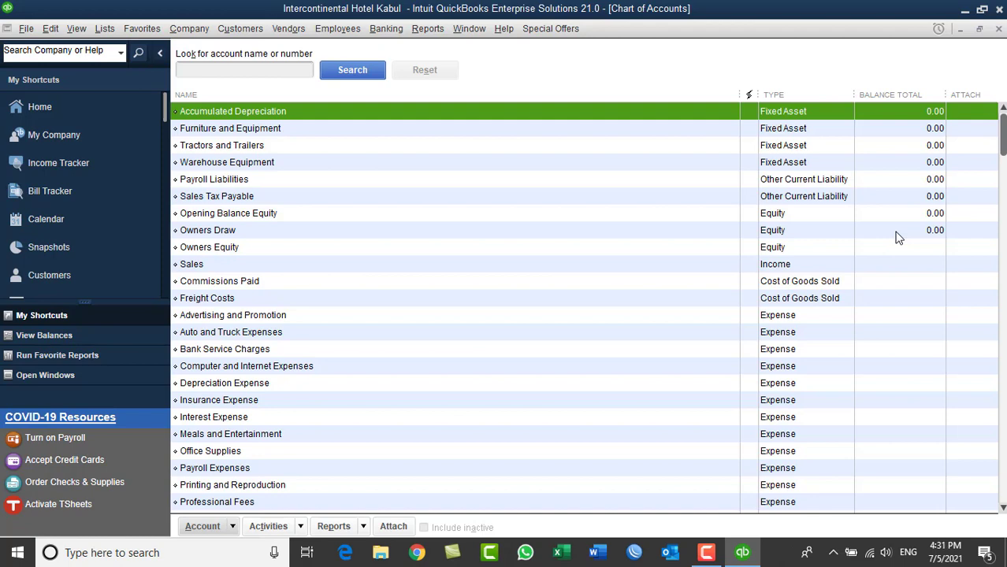
click(998, 28)
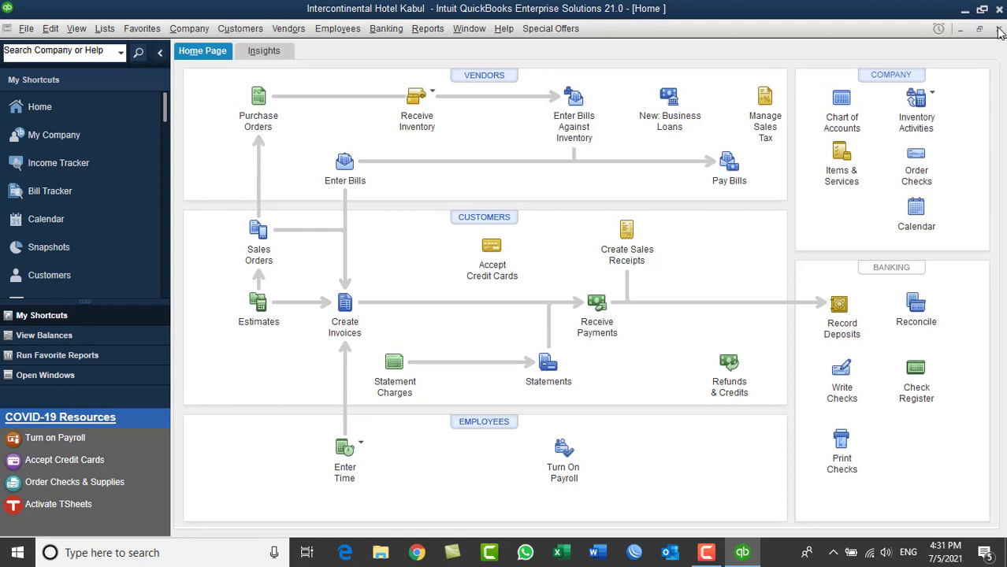
Step: Turn on multiple-currency tracking in the company preferences and accept the considerations about enabling it
click(52, 29)
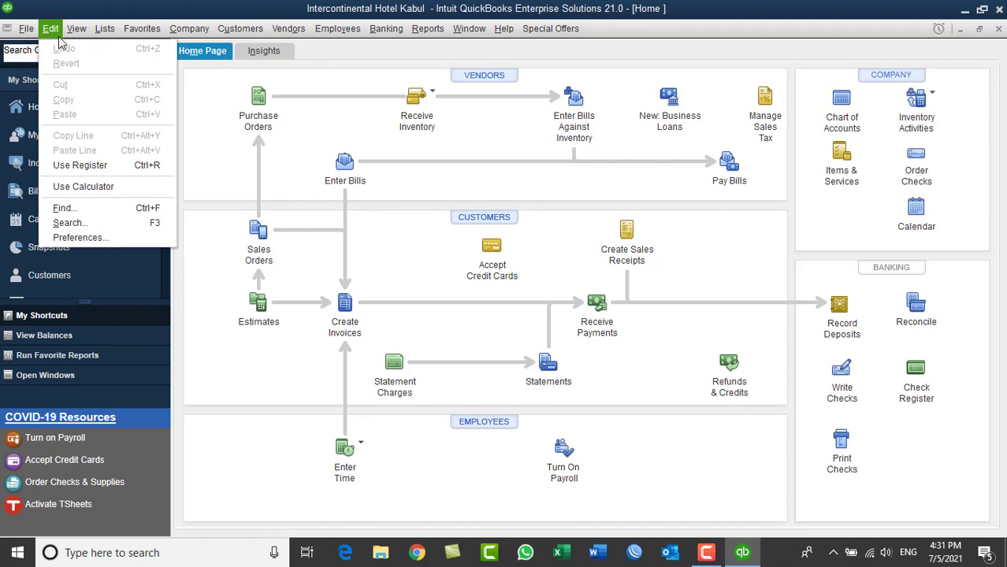
click(76, 238)
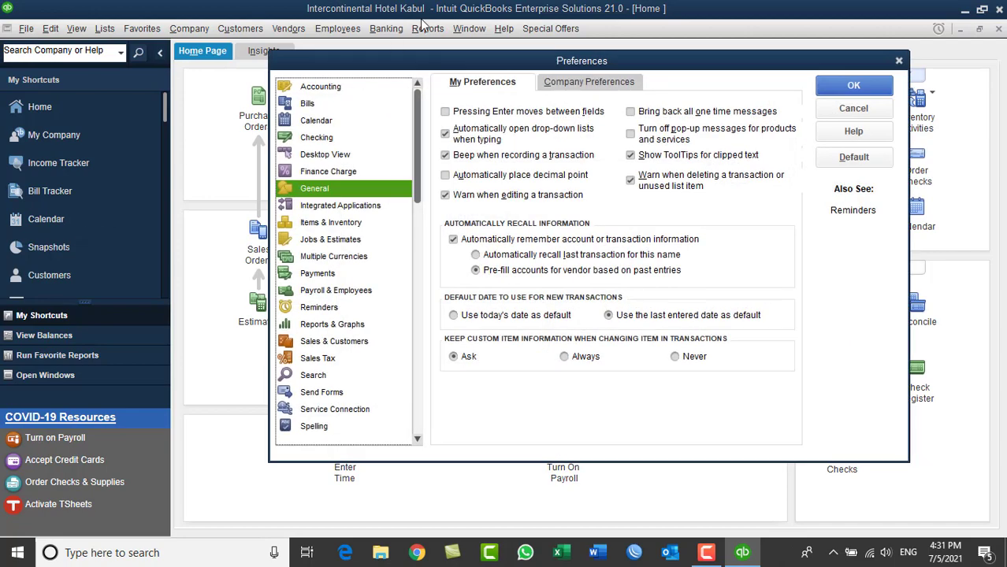
drag(436, 63, 382, 76)
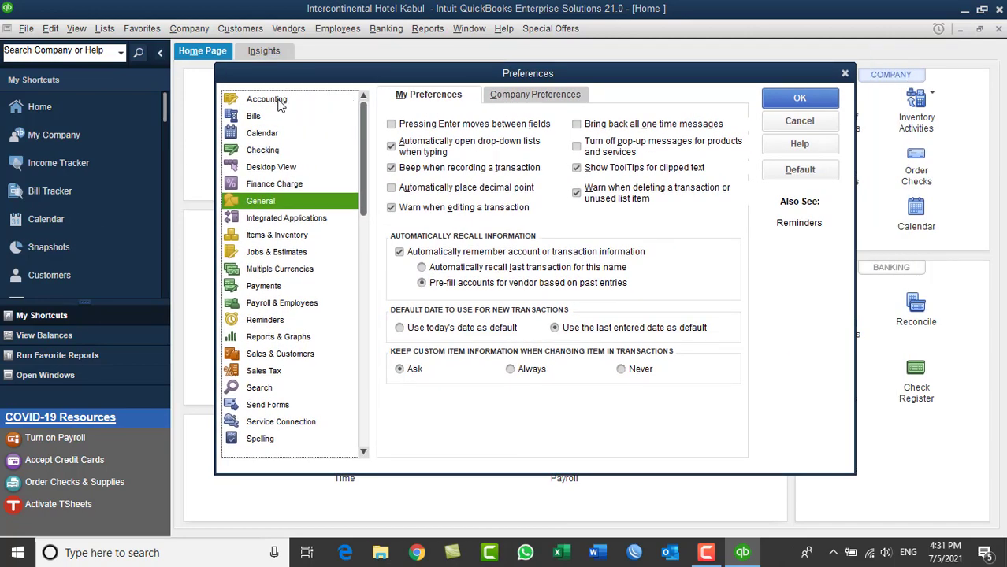
click(254, 272)
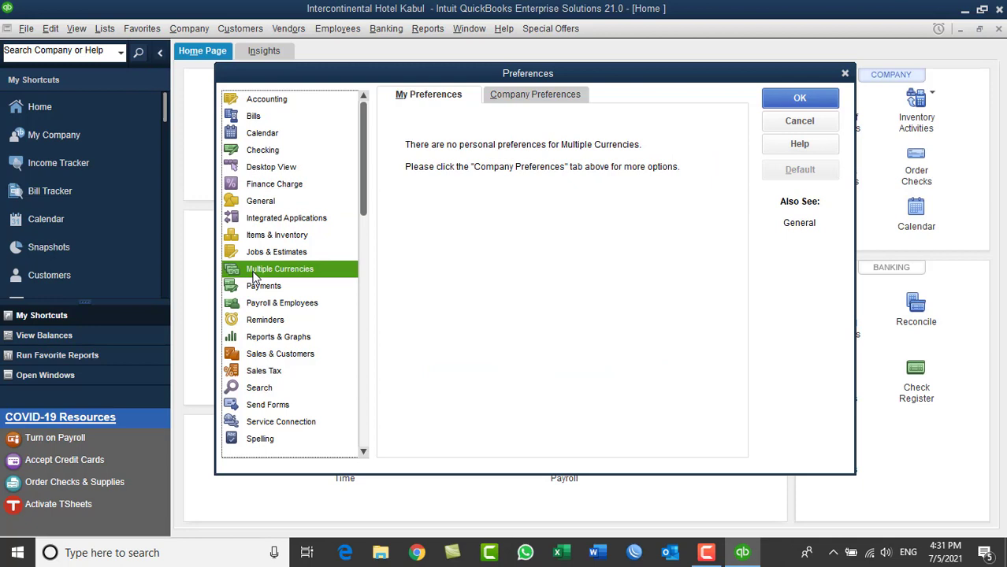
click(566, 96)
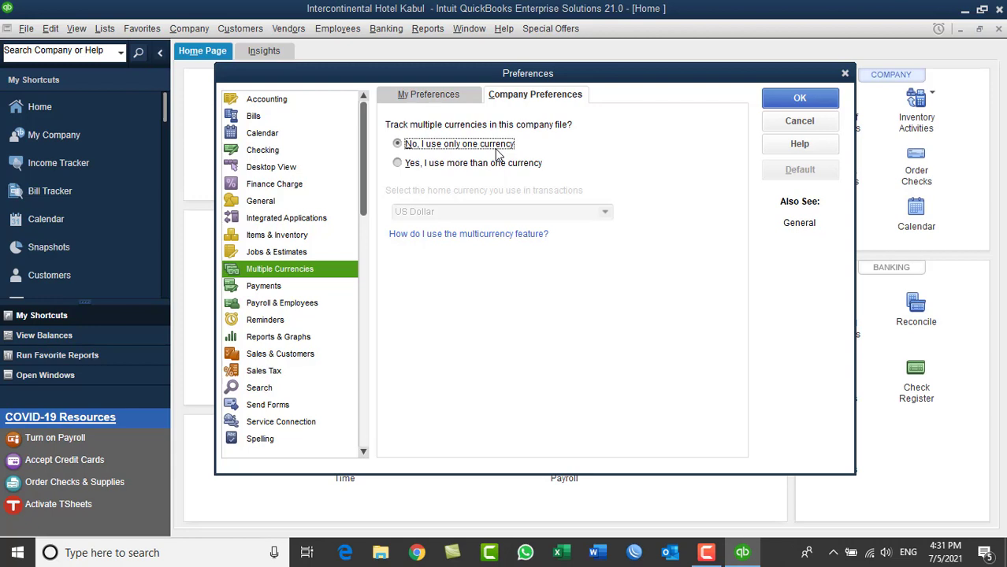
click(420, 171)
drag(444, 126, 575, 112)
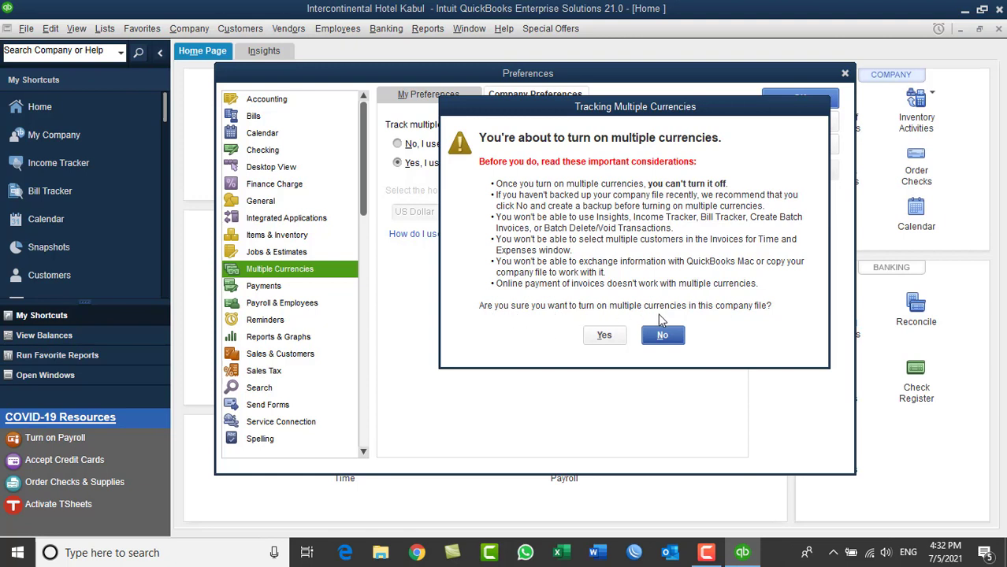
click(605, 336)
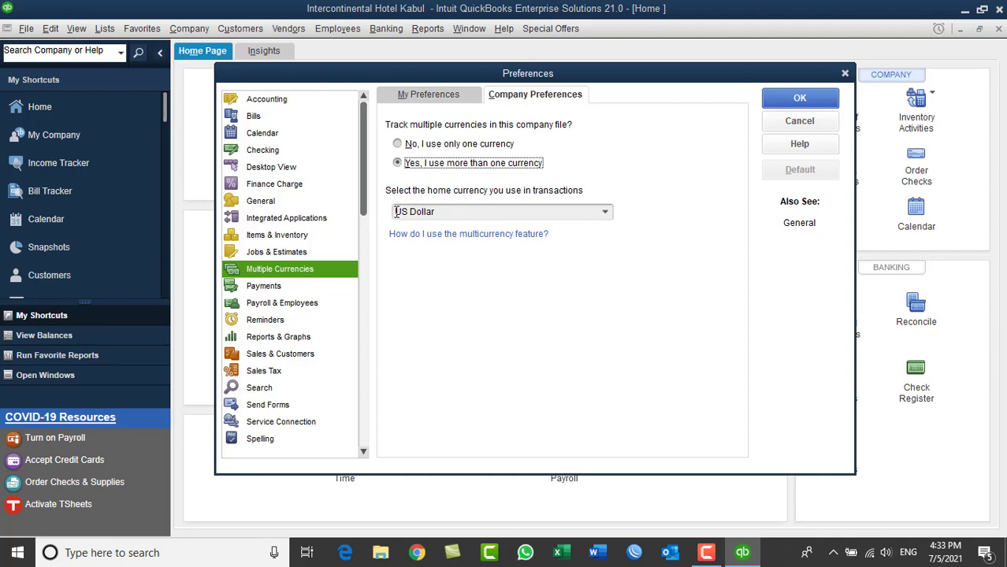
Step: Set the home currency to Afghanistan Afghani, making it active and confirming the non-USD choice
drag(399, 214, 446, 207)
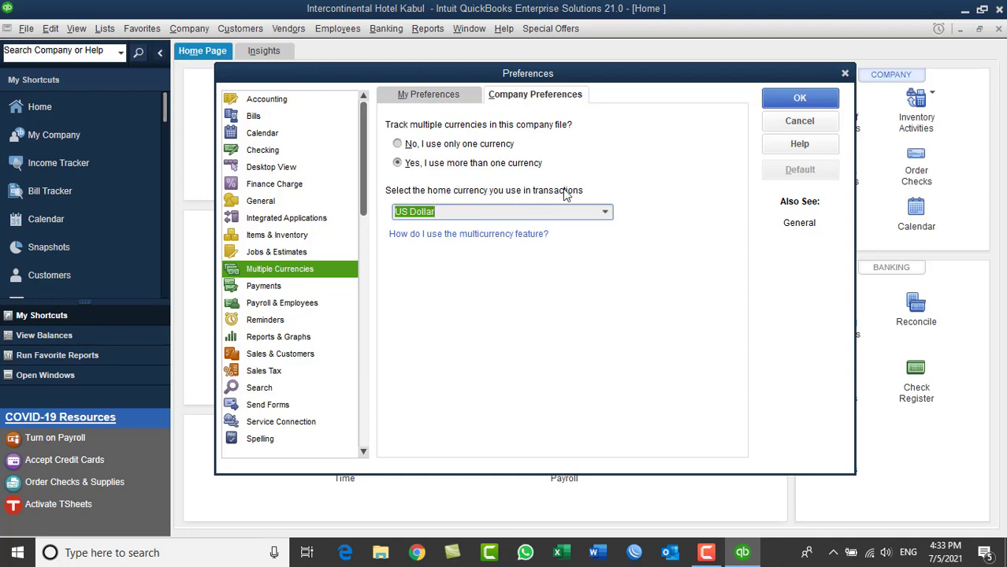
click(605, 212)
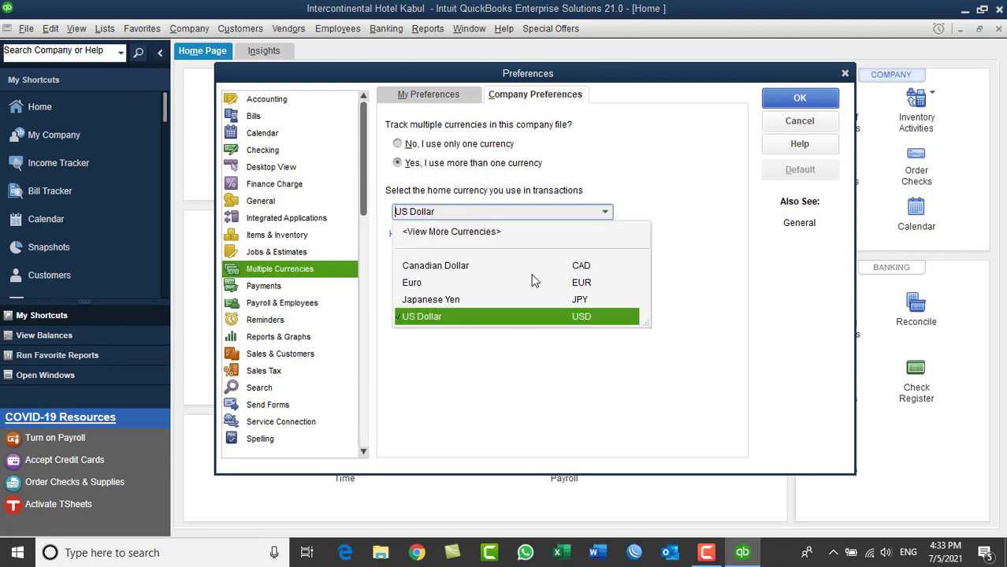
click(467, 236)
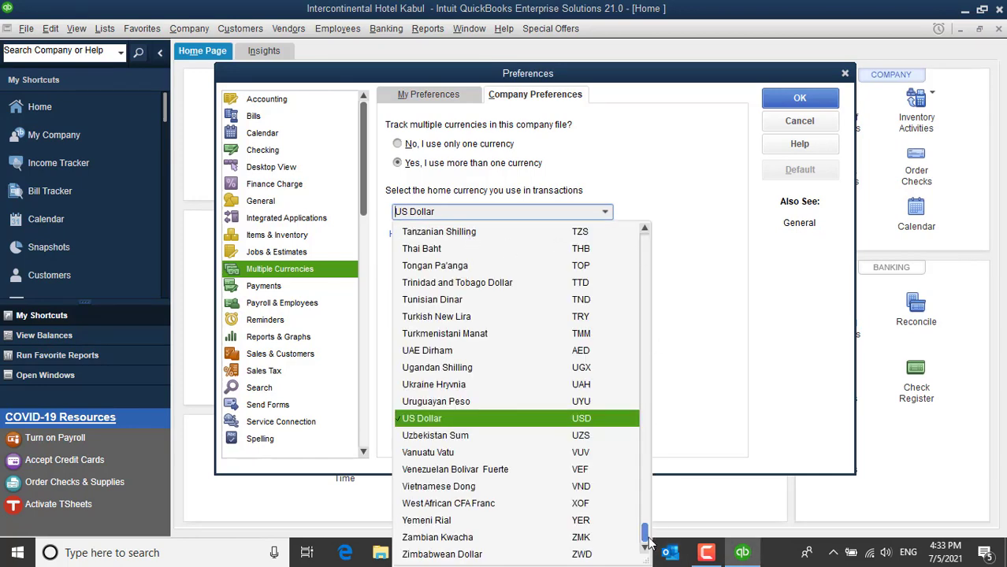
drag(645, 536, 670, 236)
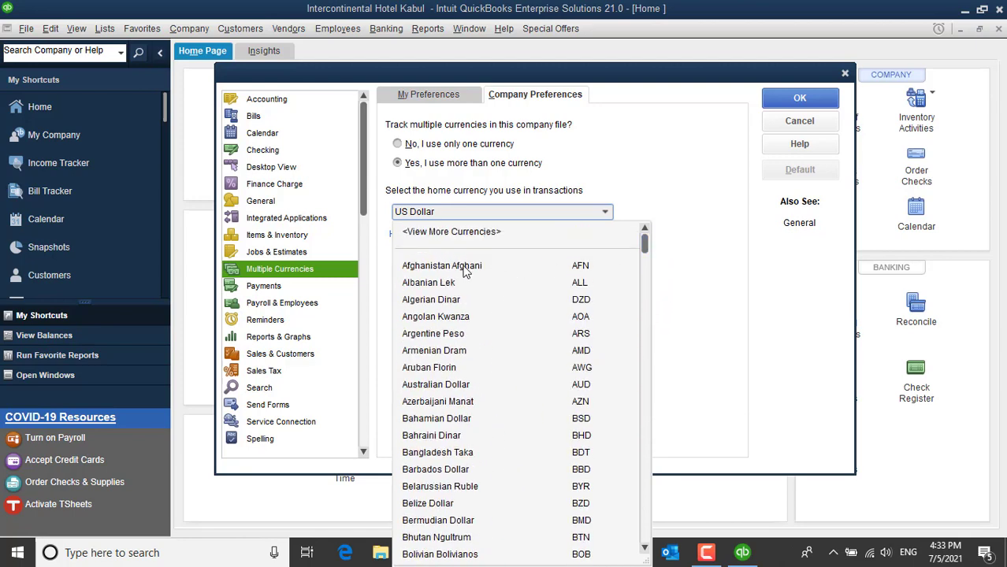
click(581, 266)
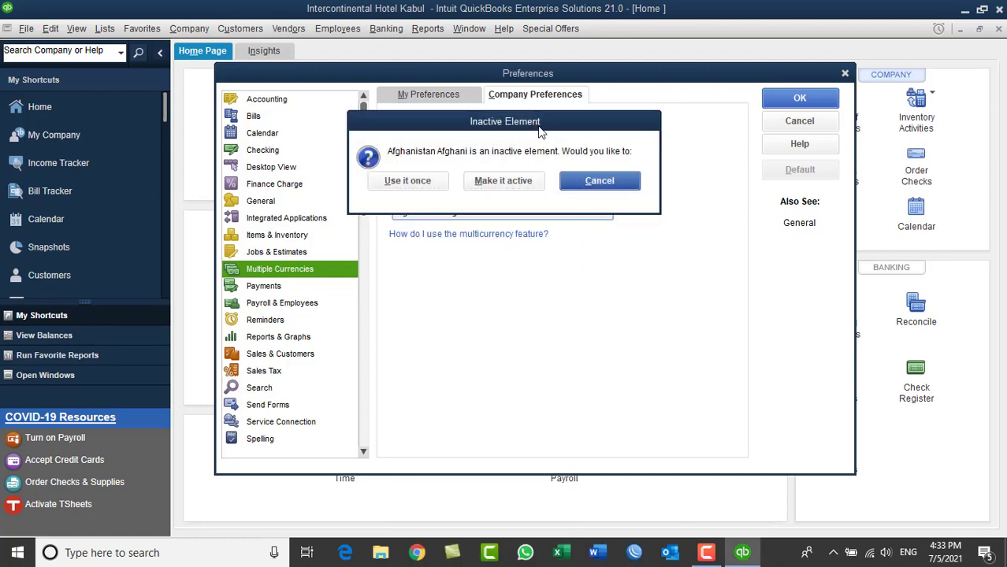
drag(538, 126, 619, 292)
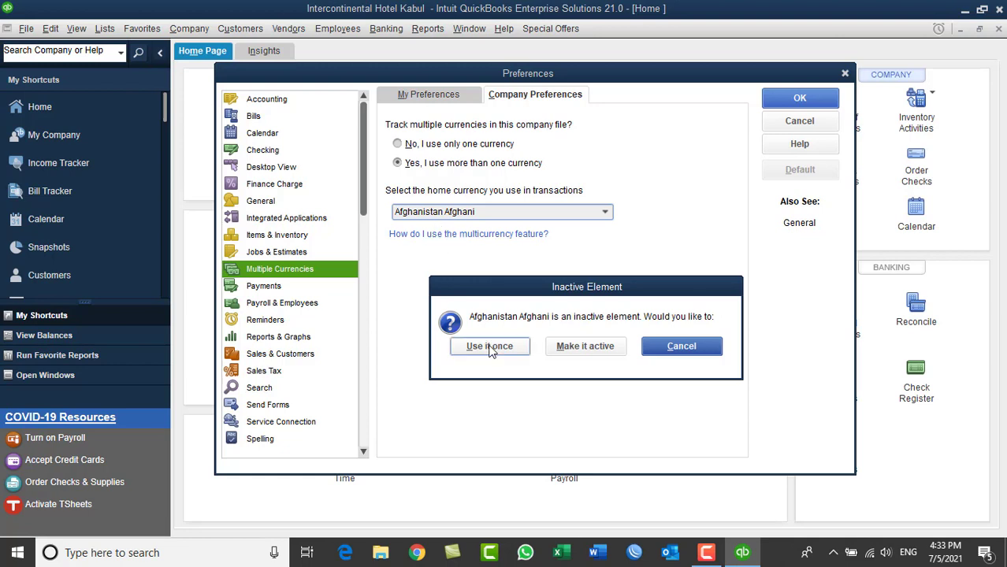
click(579, 352)
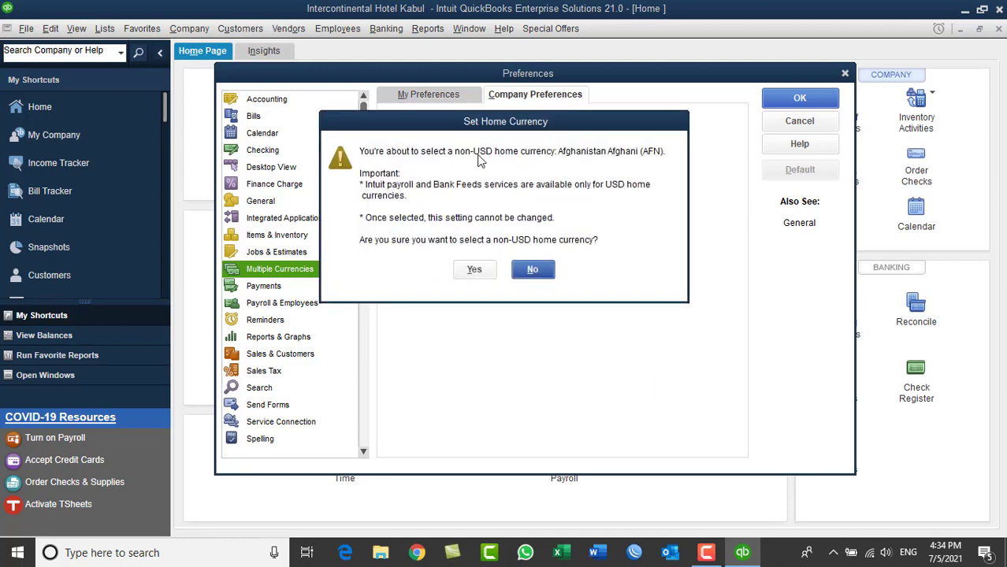
drag(467, 126, 673, 147)
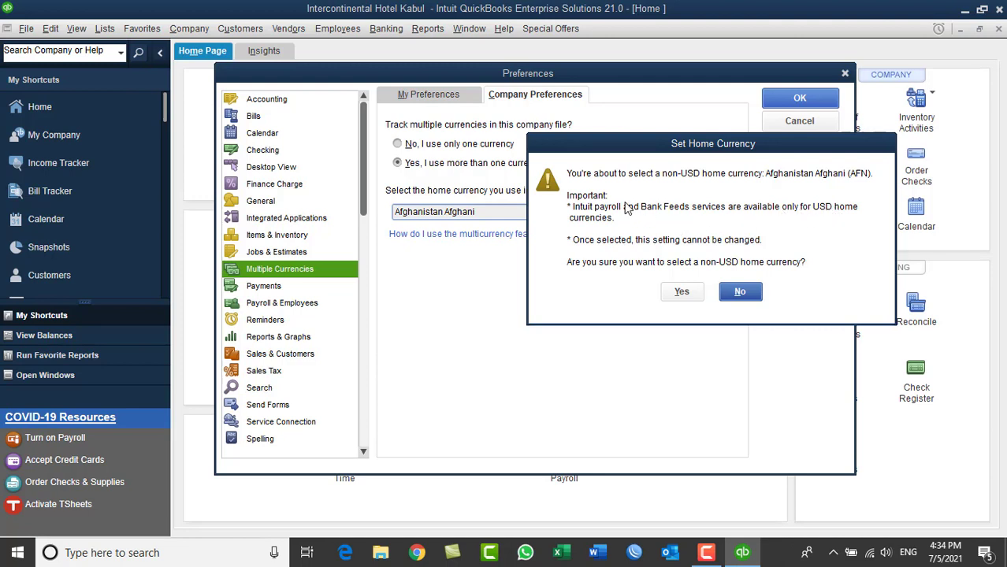
click(682, 293)
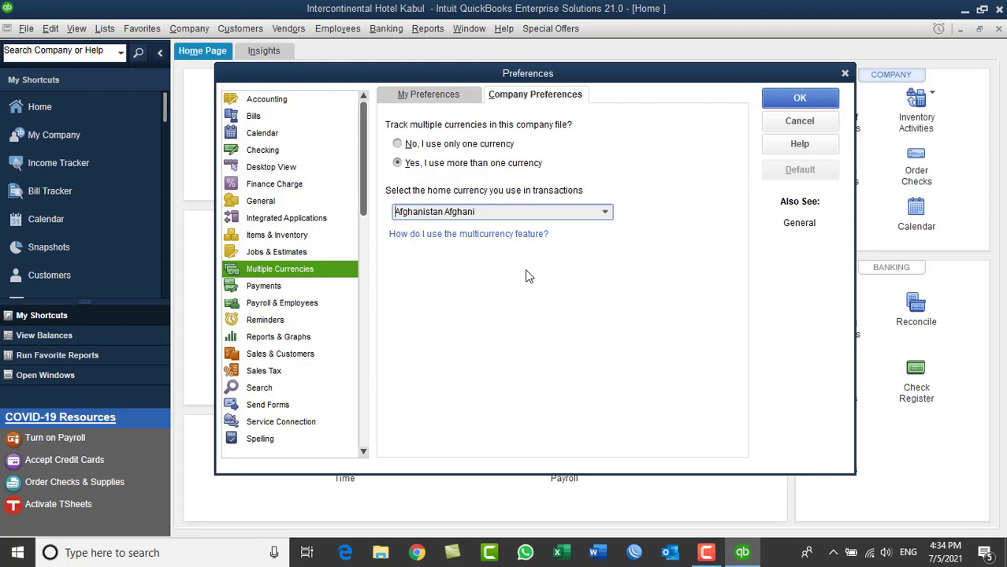
Step: Save the currency preferences, let the company file close and reopen, and maximize the Home window
click(779, 100)
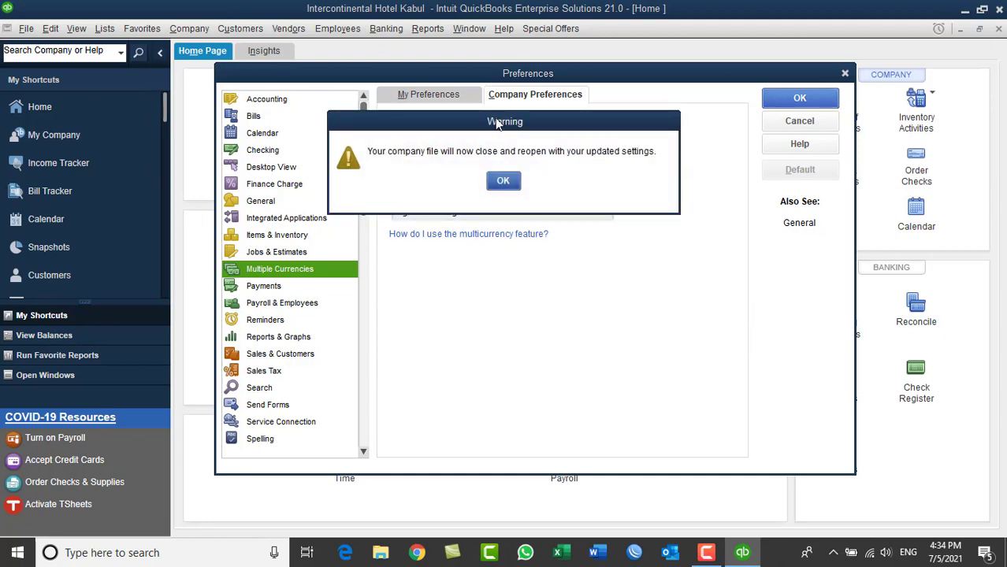
click(503, 181)
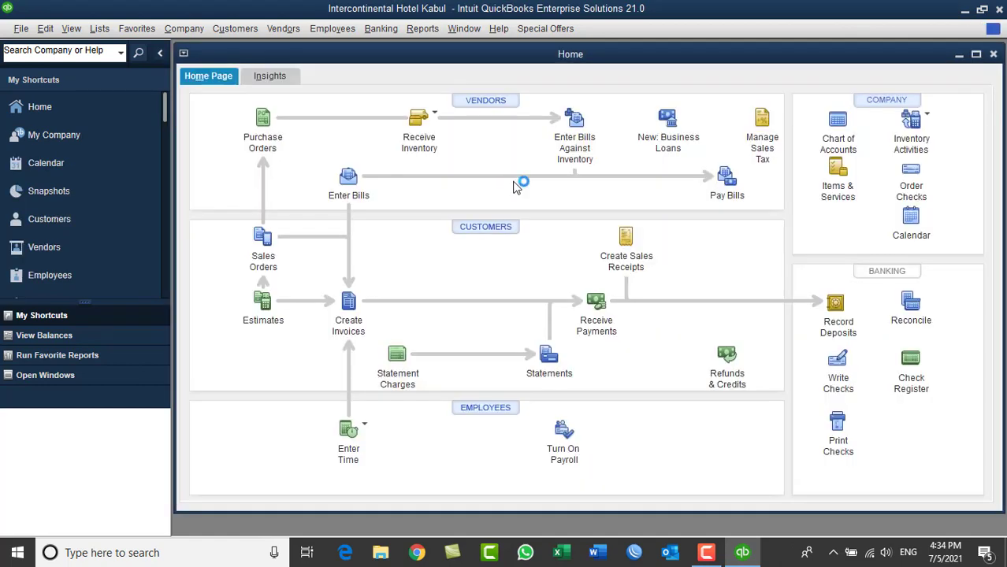
double_click(439, 57)
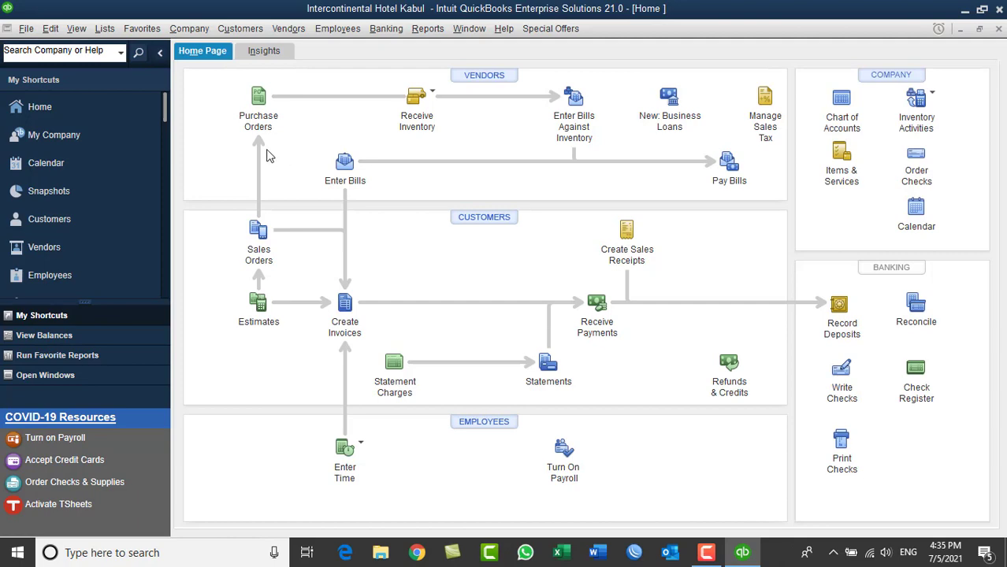
Step: Check the currency assigned to each account in the Chart of Accounts, then close the list
click(106, 29)
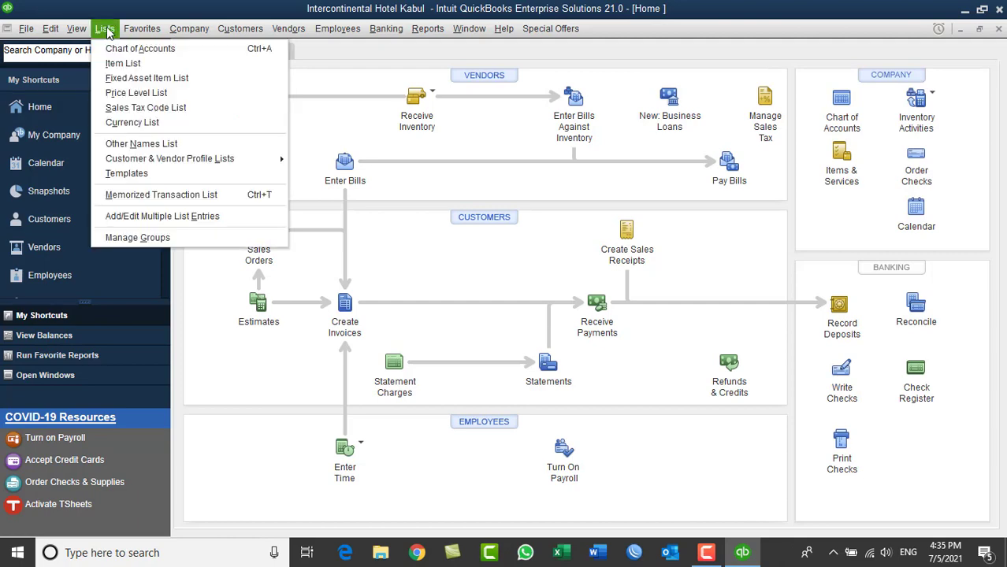
click(140, 49)
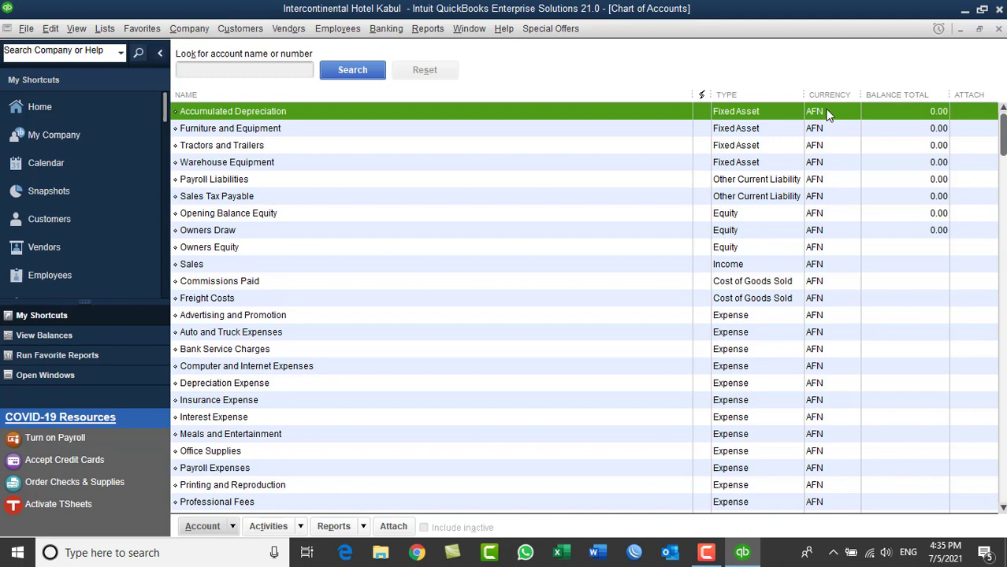
scroll(847, 272, down, 3)
scroll(847, 275, up, 3)
click(998, 29)
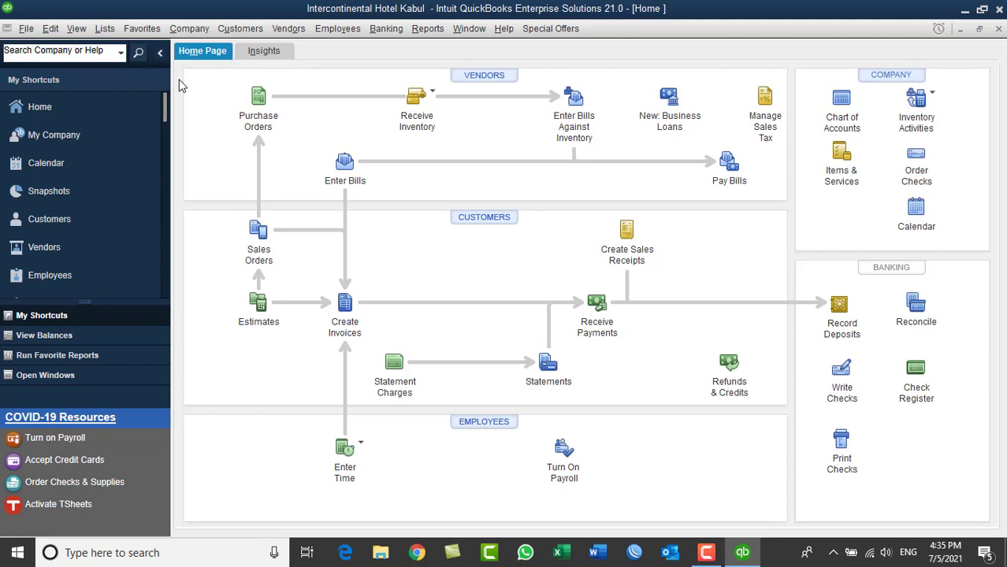
Step: Open the Currency List and look through it from start to end for which currencies are active and inactive
click(189, 32)
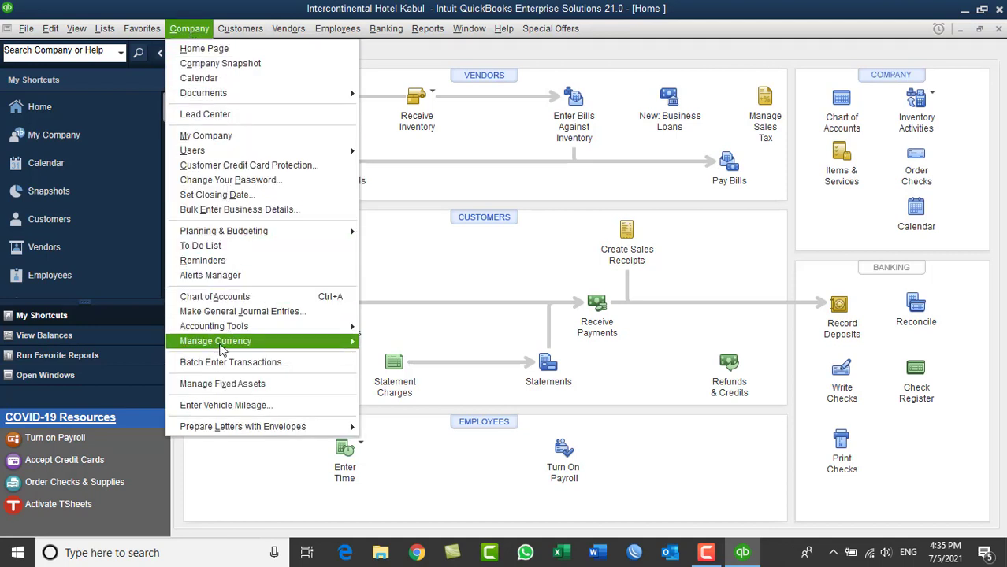
mouse_move(222, 347)
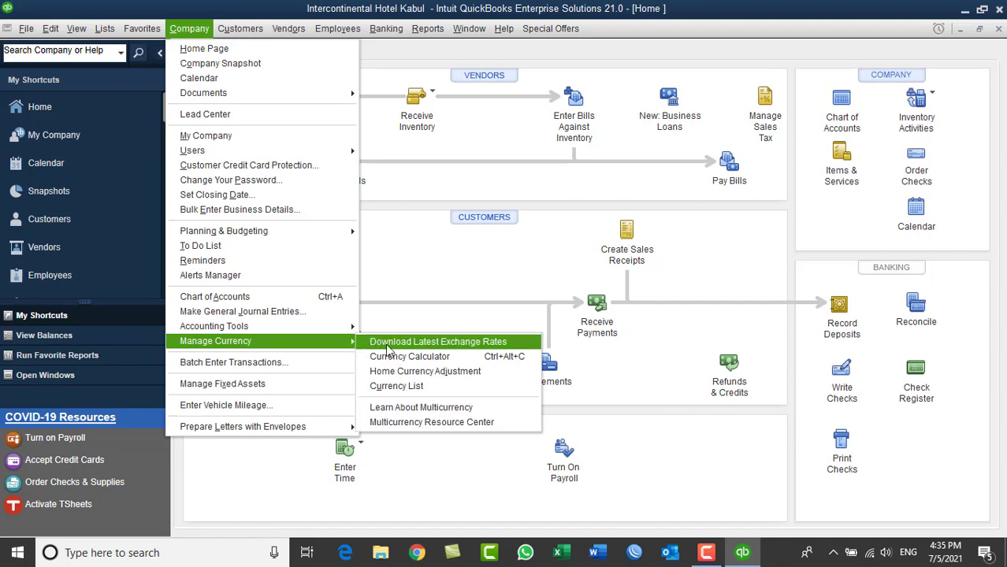
click(409, 386)
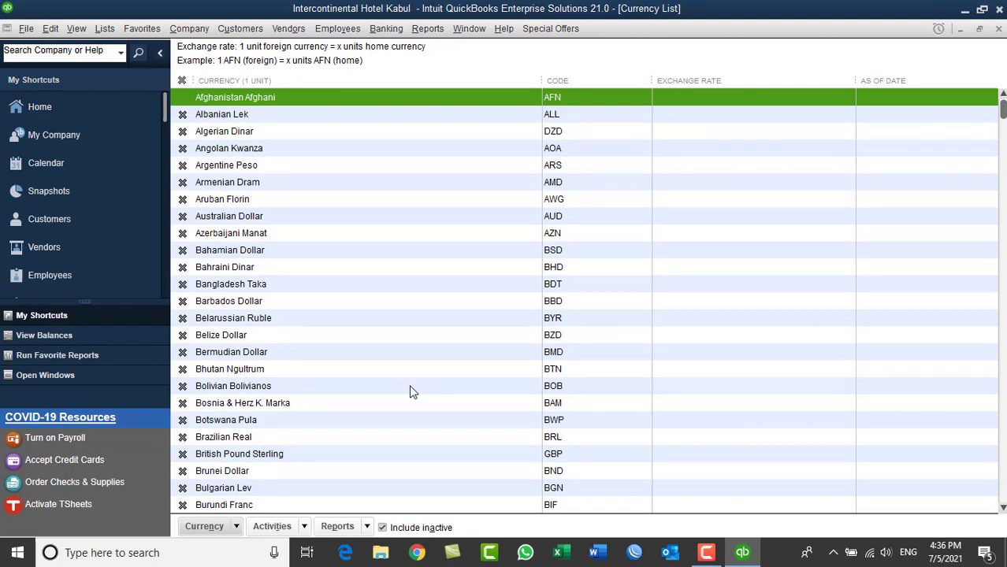
scroll(360, 230, down, 12)
scroll(360, 230, up, 12)
scroll(220, 134, down, 6)
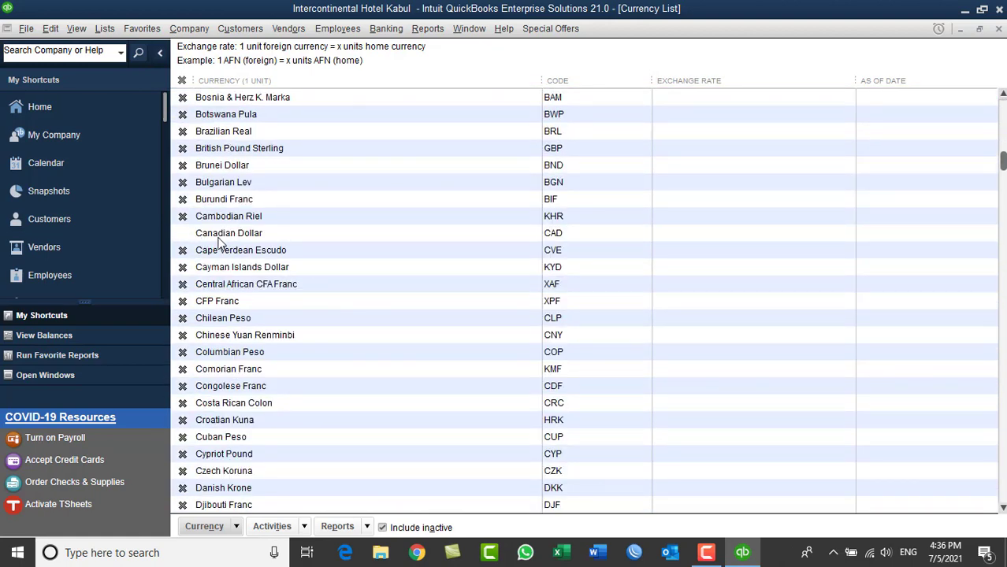
click(223, 239)
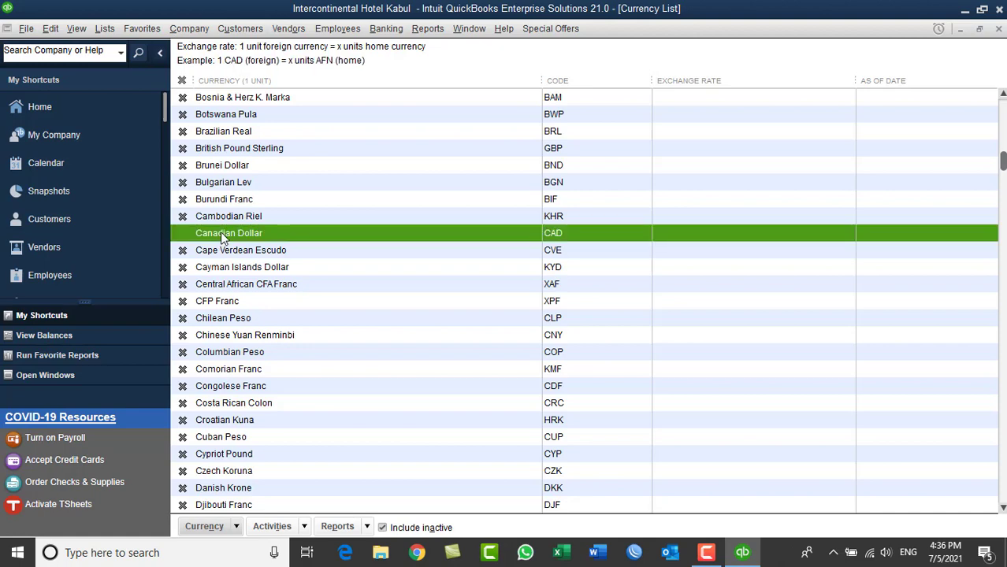
scroll(223, 240, down, 8)
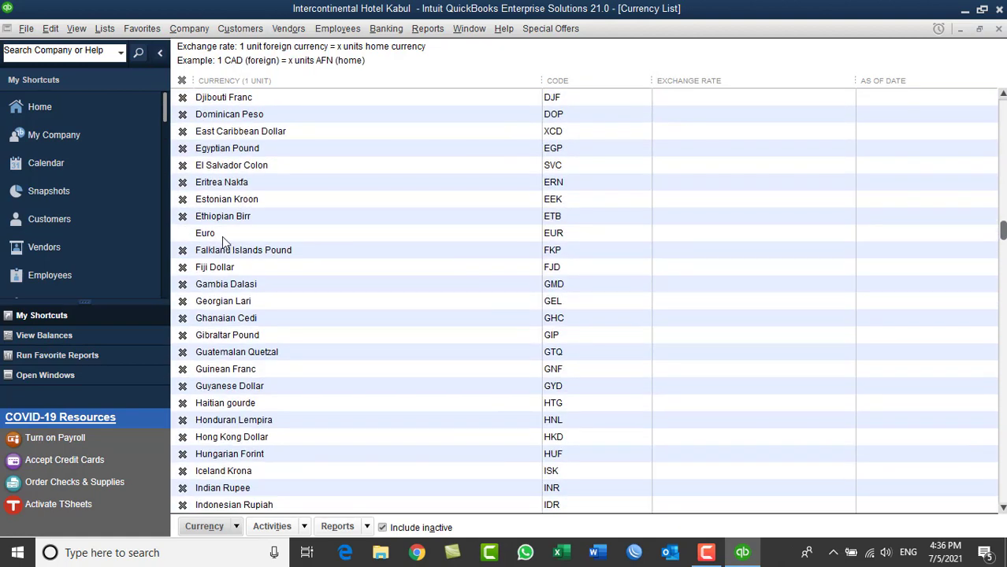
scroll(221, 244, down, 7)
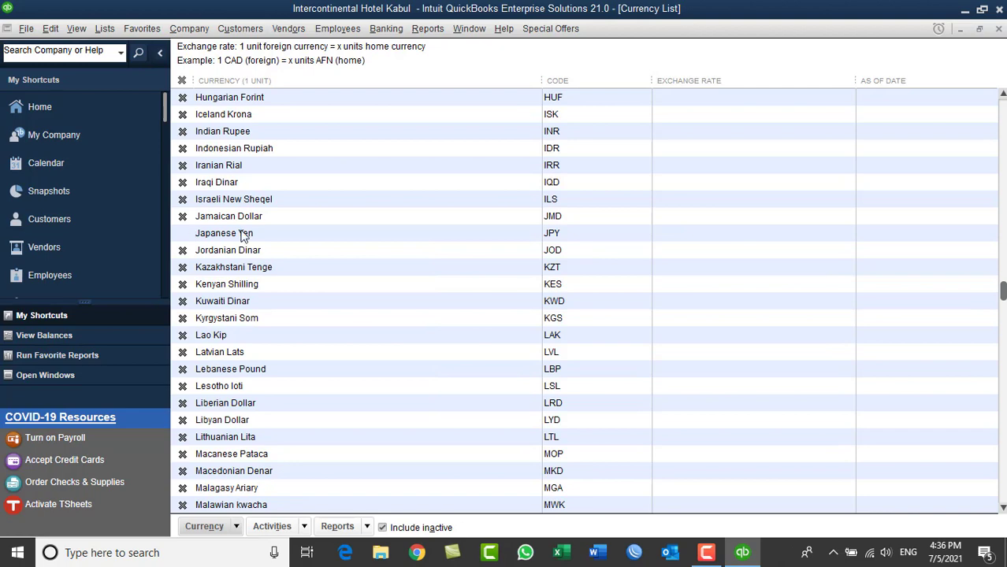
scroll(244, 236, down, 13)
scroll(246, 234, down, 11)
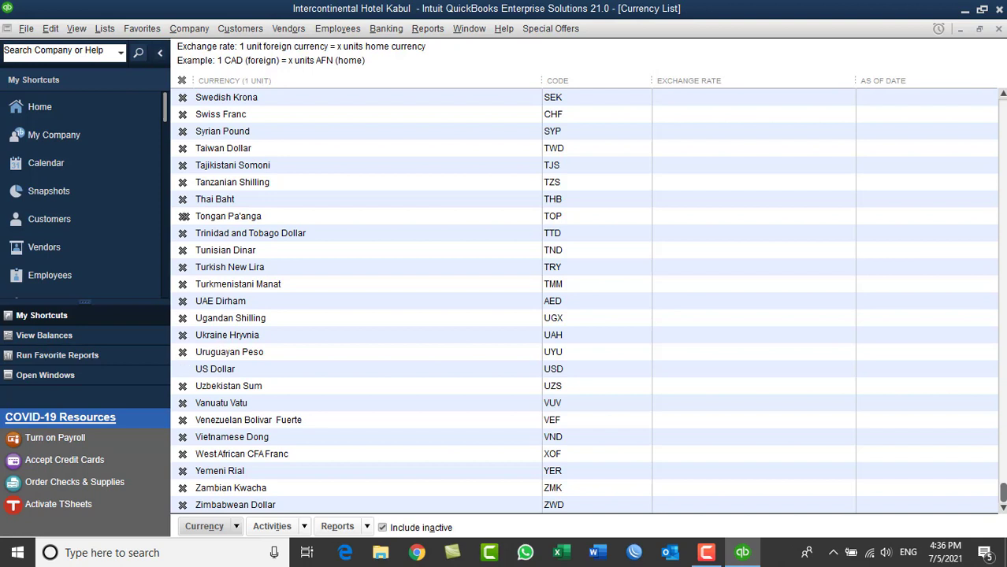
Step: Hide the inactive currencies in the Currency List and look through the active ones
click(403, 536)
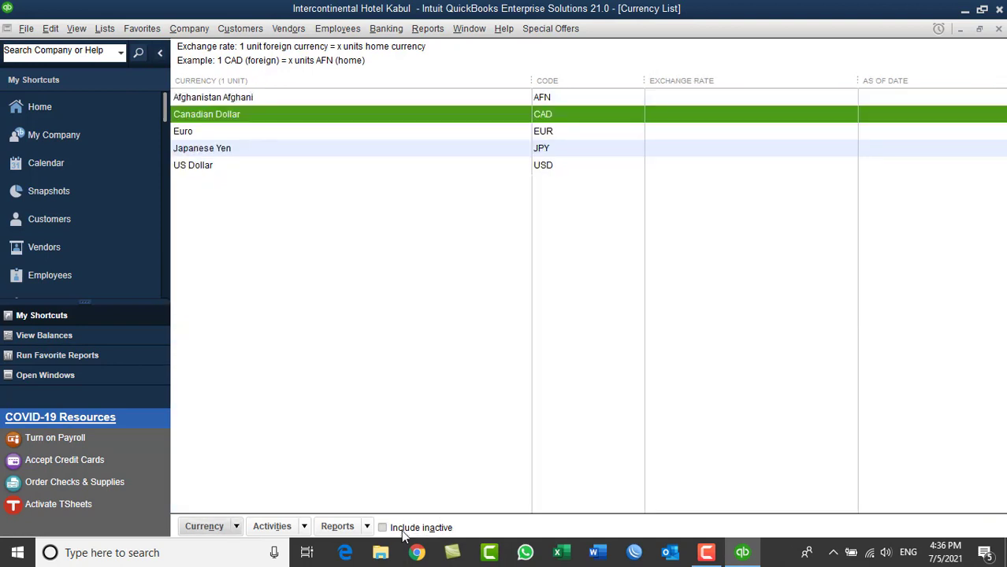
click(203, 131)
click(202, 149)
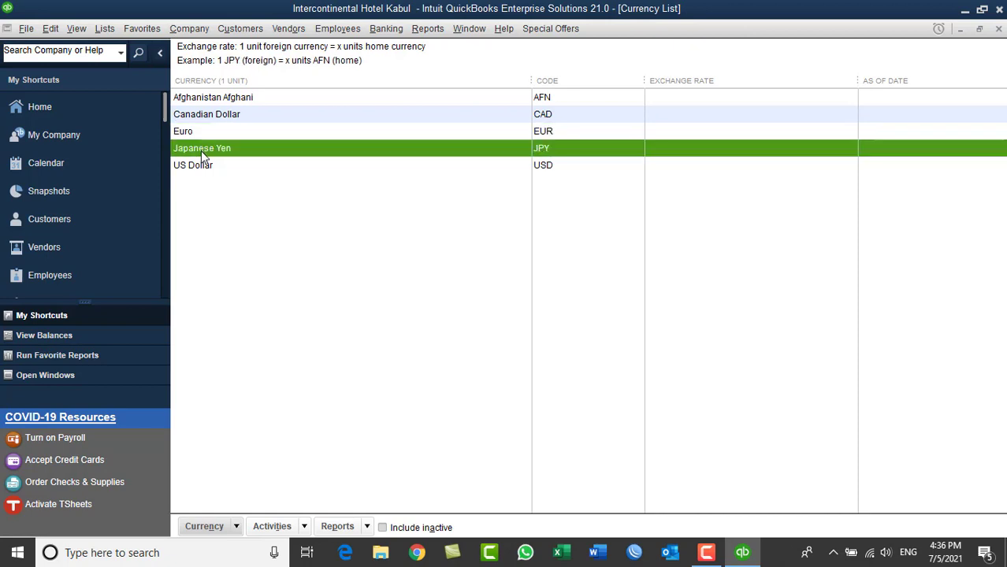
click(202, 166)
click(201, 96)
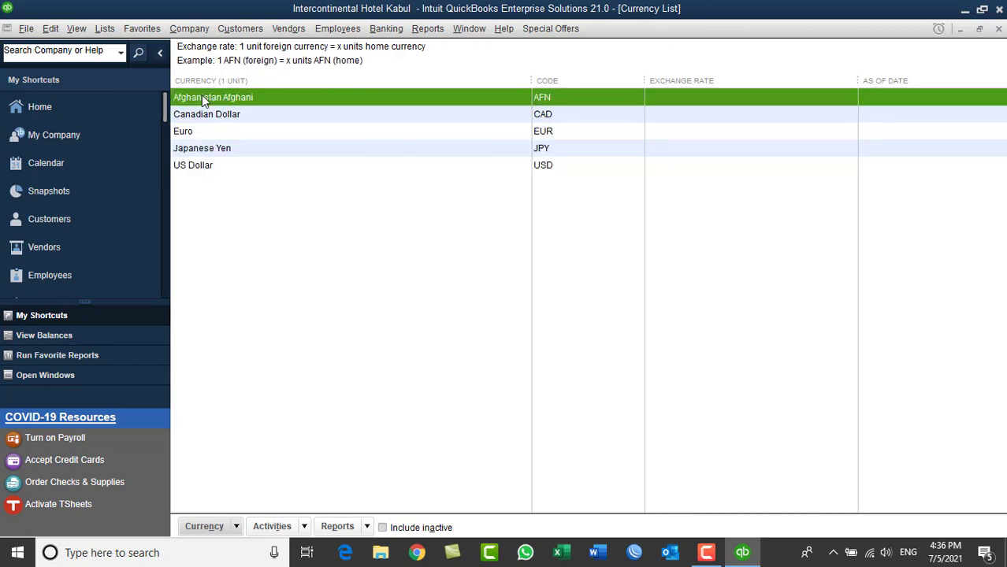
click(202, 114)
click(199, 131)
click(198, 150)
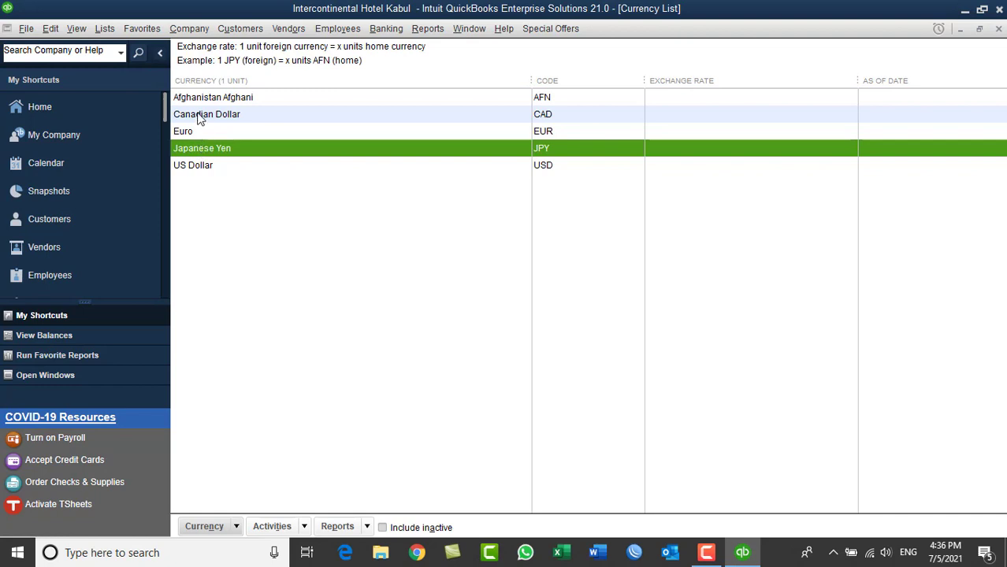
Step: Make the Canadian Dollar, Euro and Japanese Yen inactive in the Currency List
right_click(200, 117)
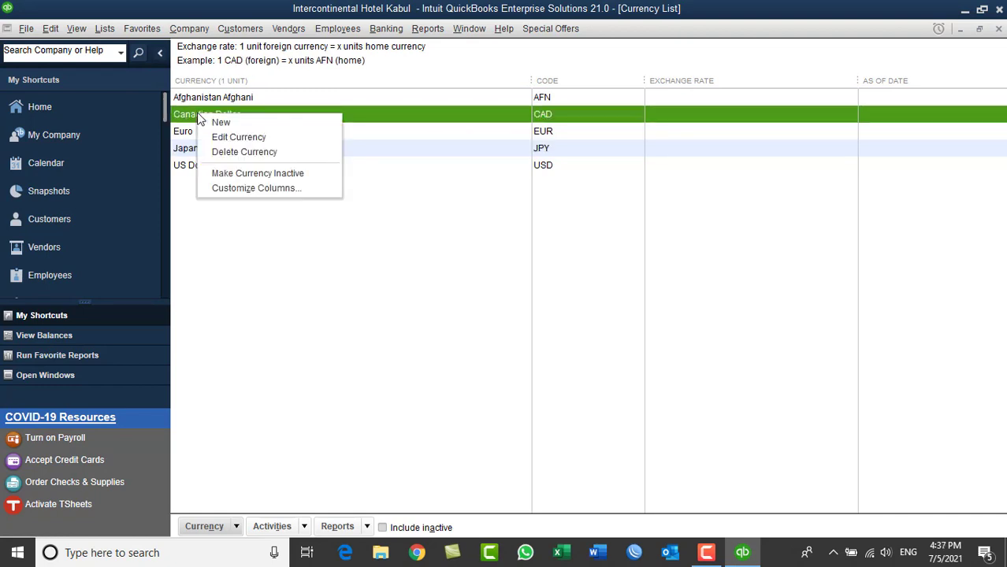
click(217, 176)
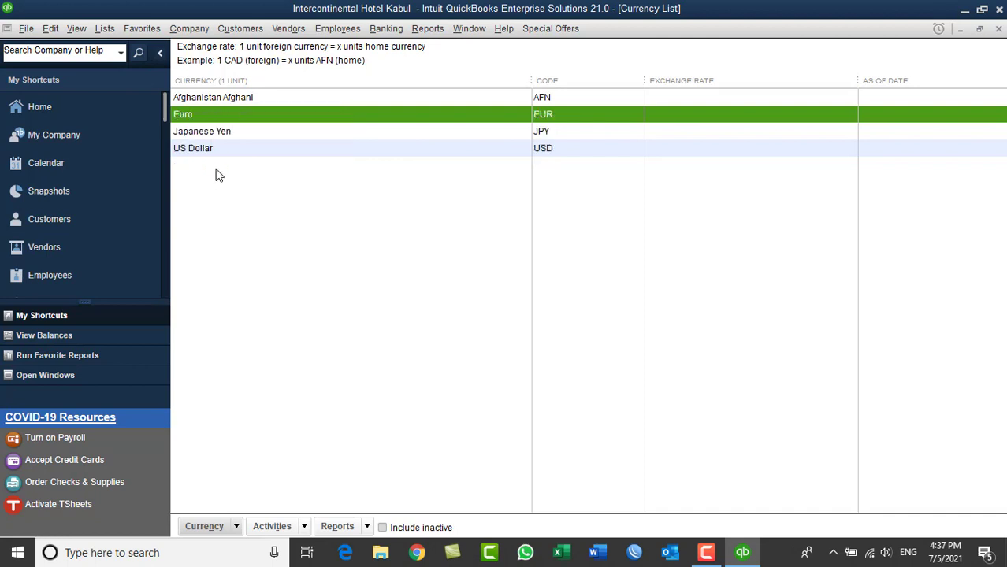
right_click(190, 116)
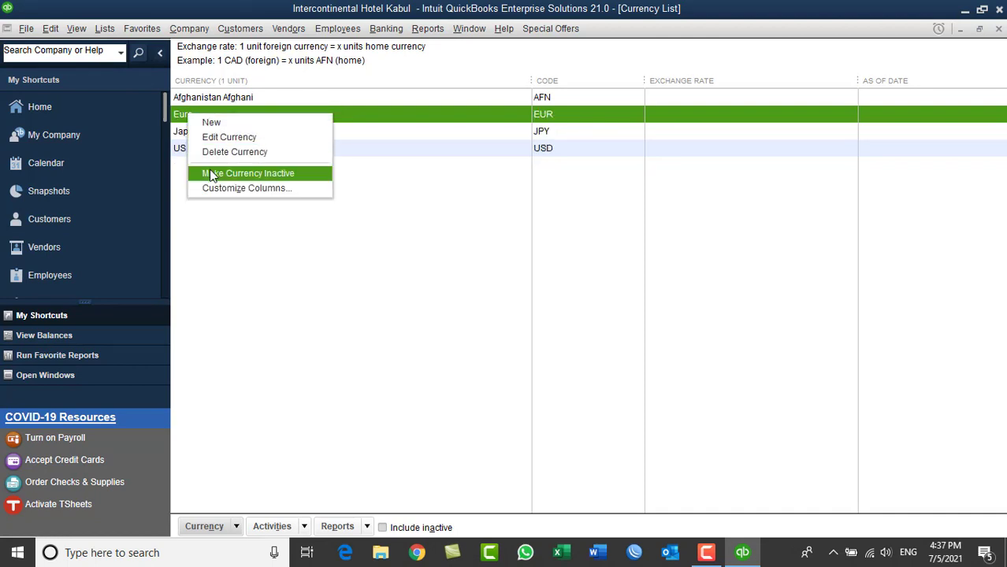
click(214, 172)
right_click(197, 117)
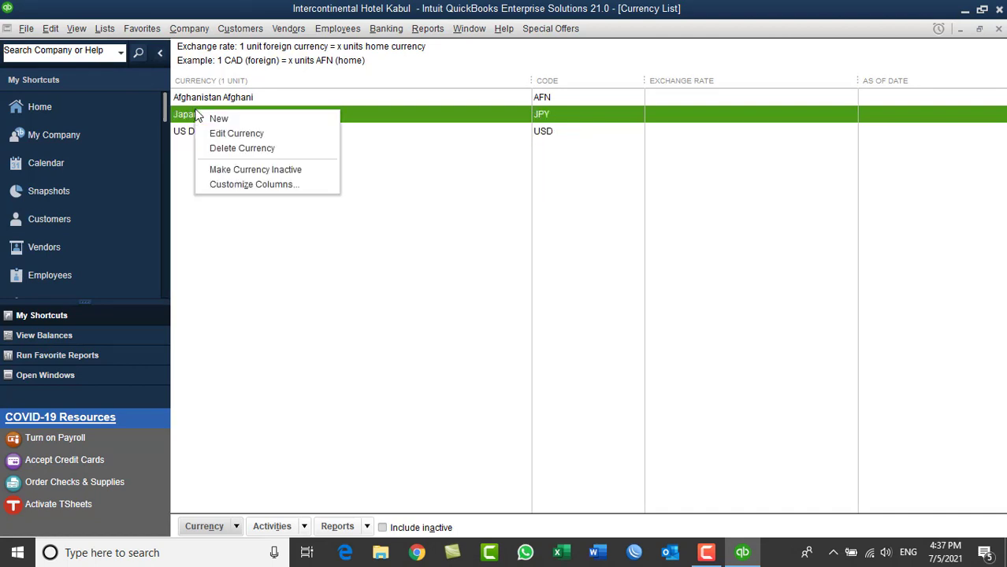
click(218, 169)
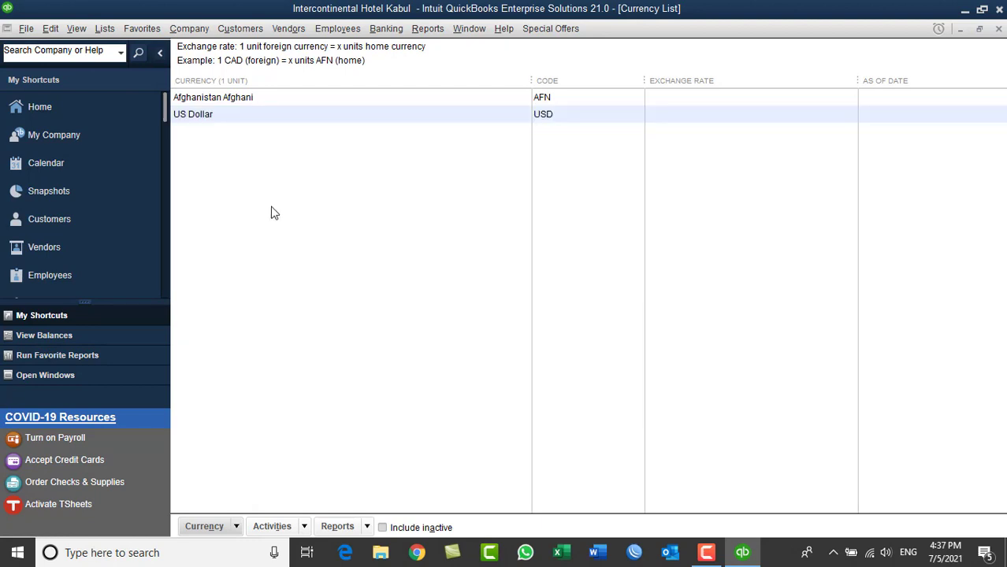
Step: Show the inactive currencies briefly, hide them again, and review the currencies that are still active
click(404, 533)
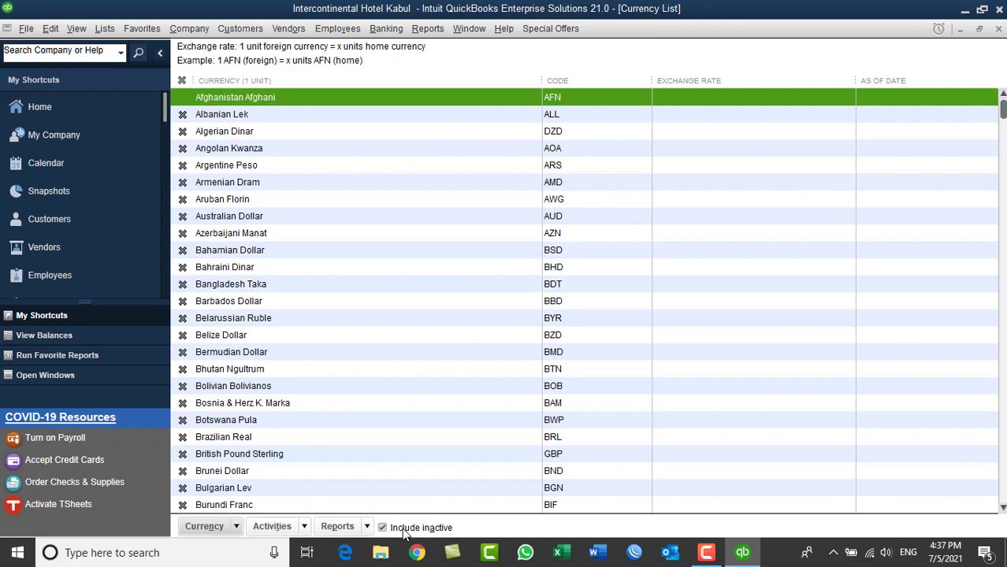
click(404, 533)
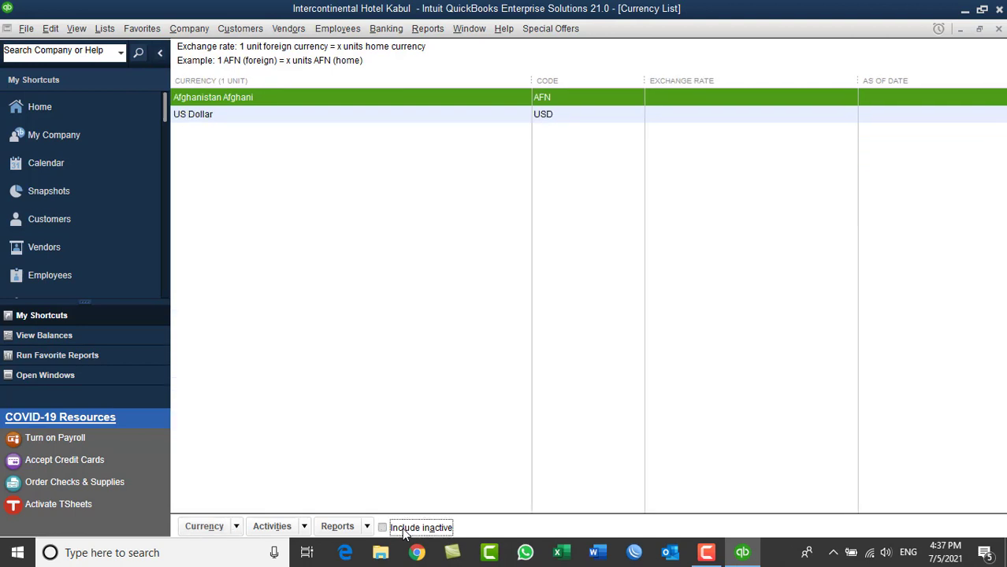
click(238, 117)
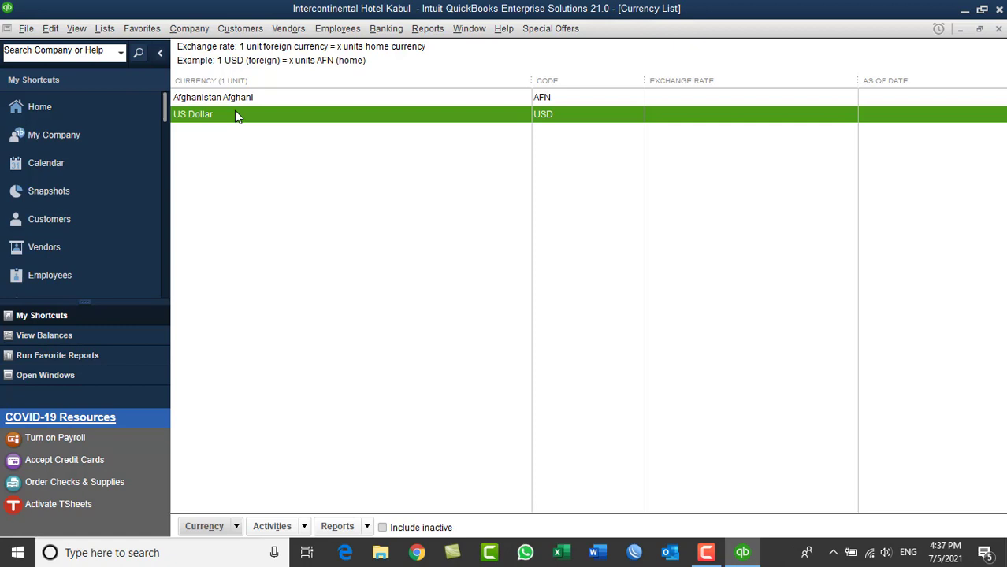
click(230, 103)
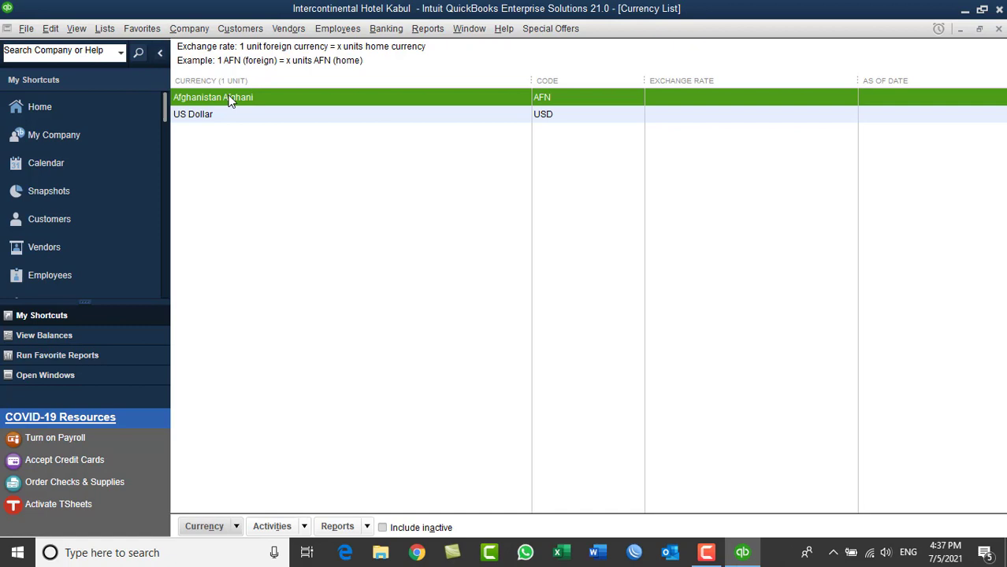
click(212, 117)
click(211, 101)
Step: Edit the US Dollar to add an exchange rate of 78 as of 07/05/2021, and save it
click(208, 116)
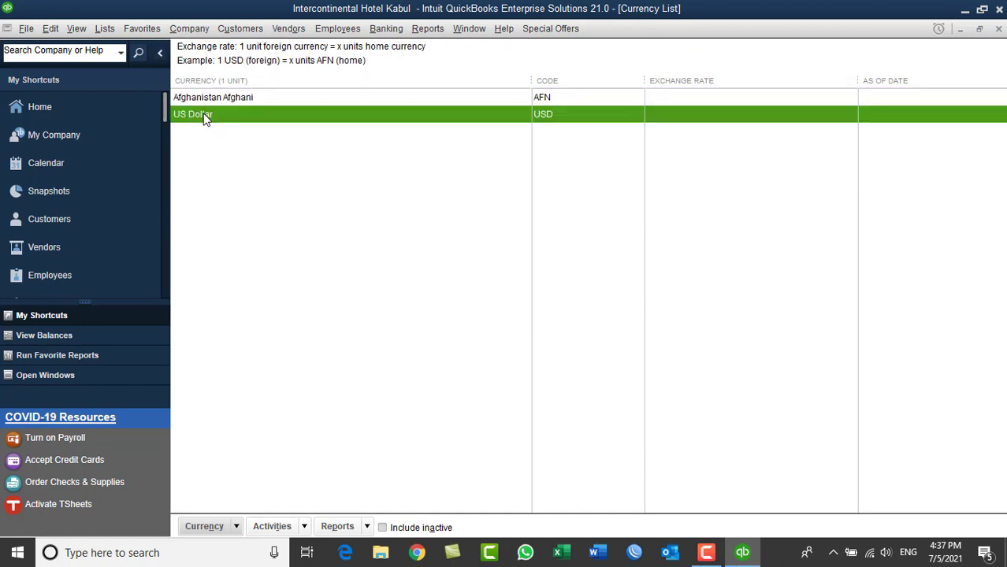
double_click(203, 118)
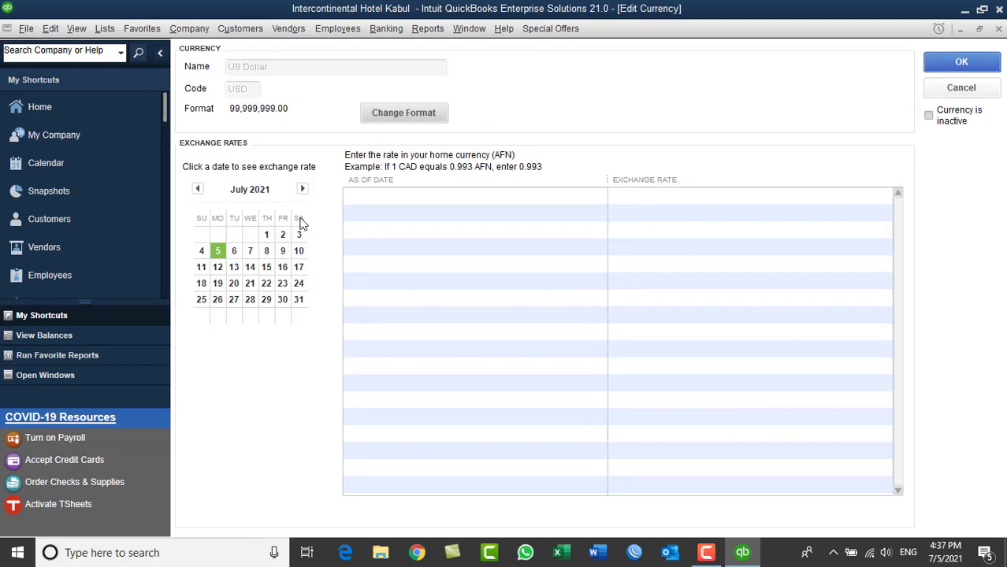
click(221, 256)
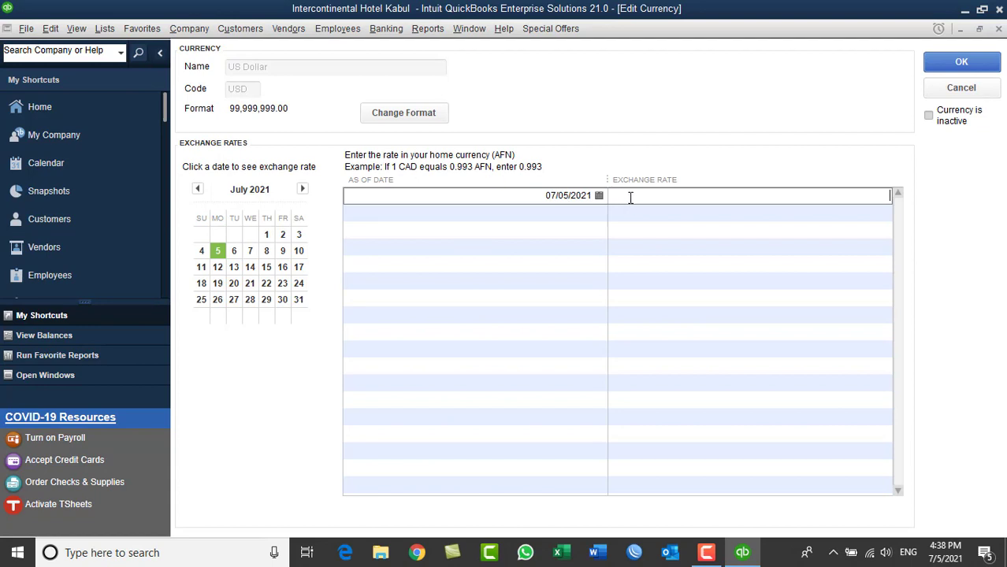
text(78)
click(943, 68)
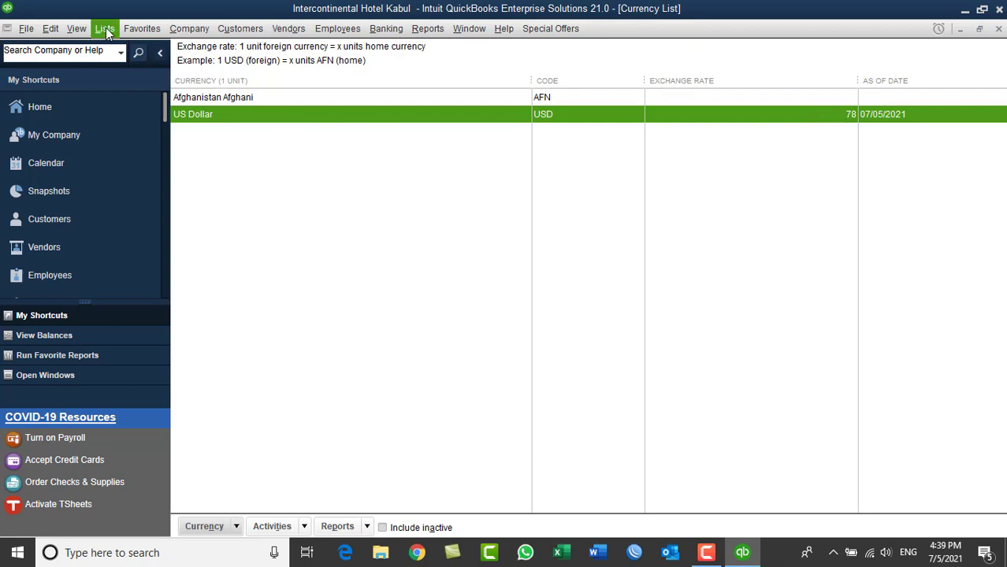
Step: Open a new general journal entry and dismiss the entry numbering message so it does not display in the future
click(189, 29)
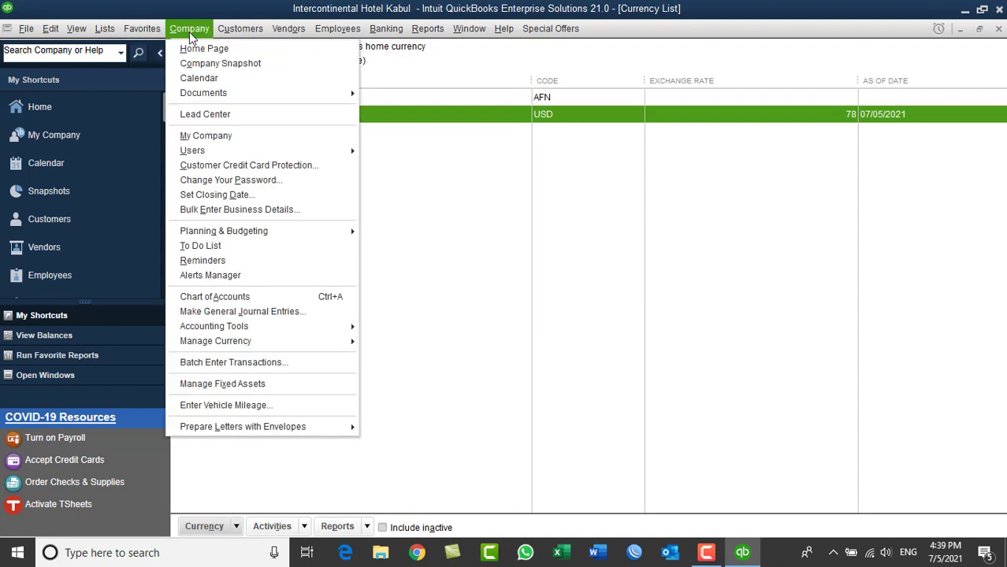
click(241, 313)
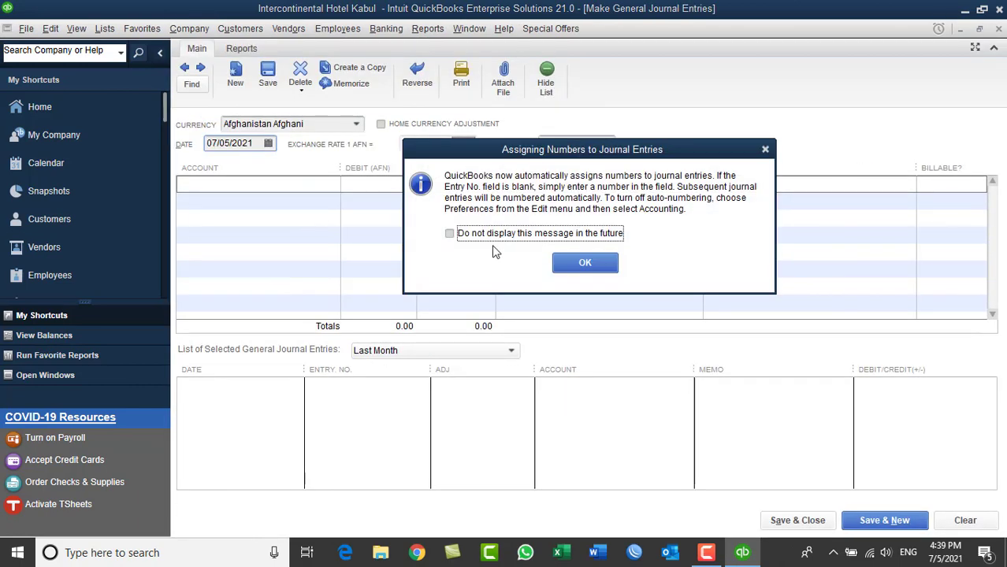
click(484, 235)
click(584, 263)
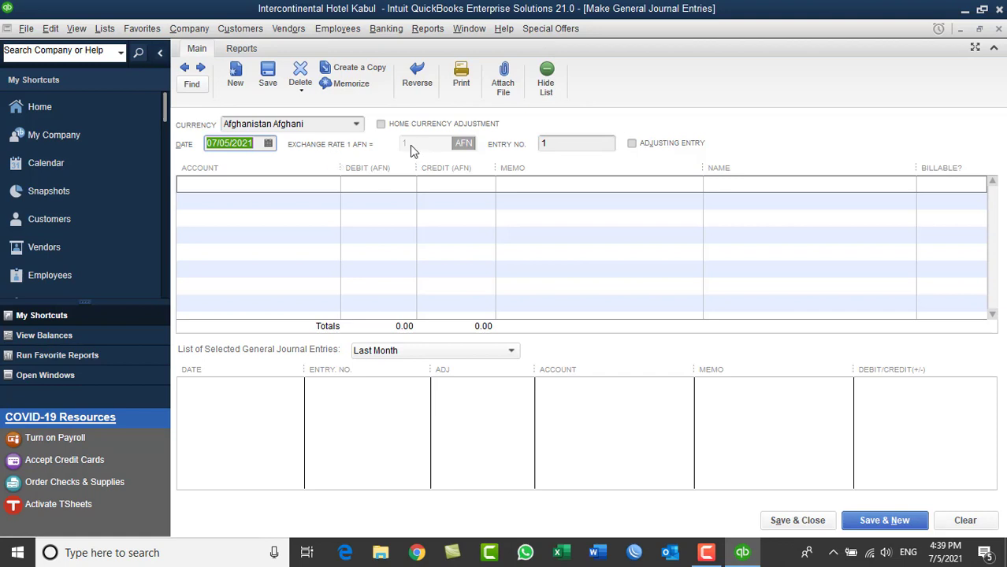
Step: Switch the journal entry's currency to US Dollar to check its exchange rate, then close the entry without saving
click(356, 124)
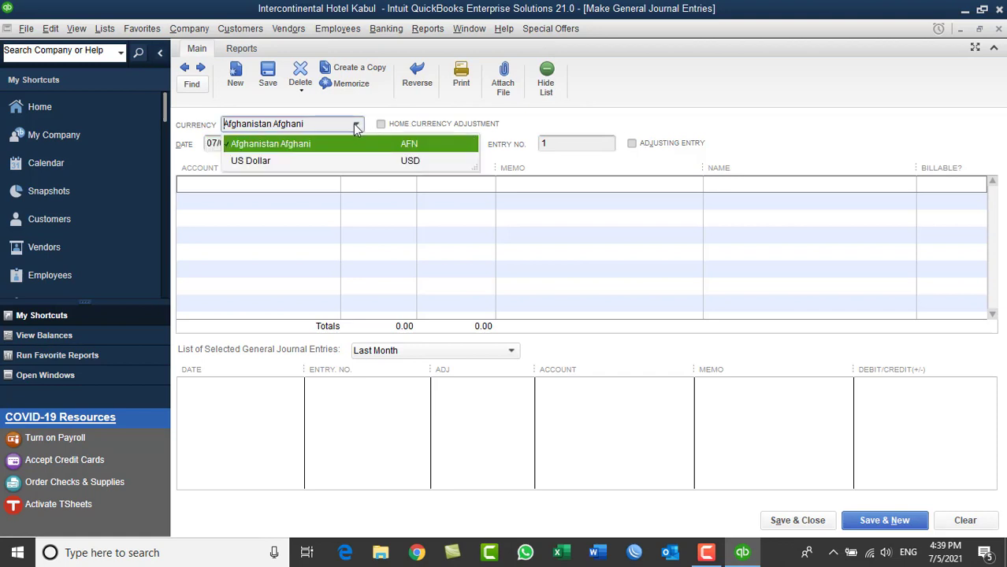
click(252, 161)
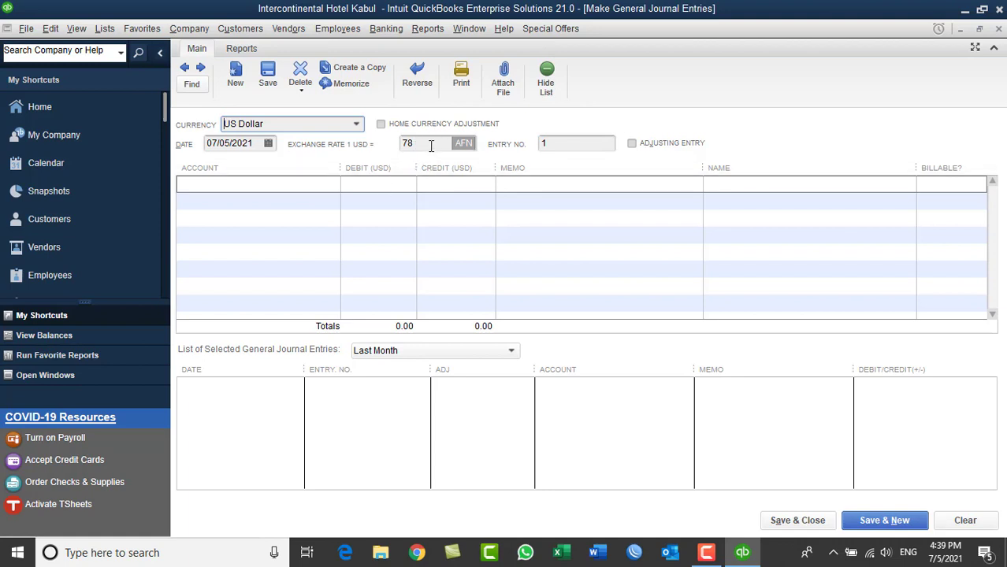
click(189, 29)
mouse_move(281, 341)
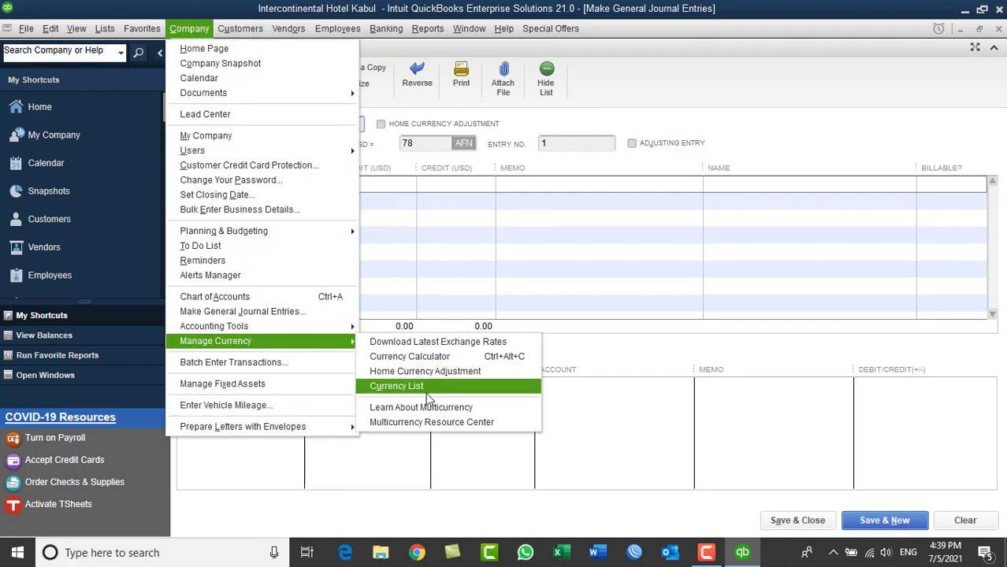
click(431, 145)
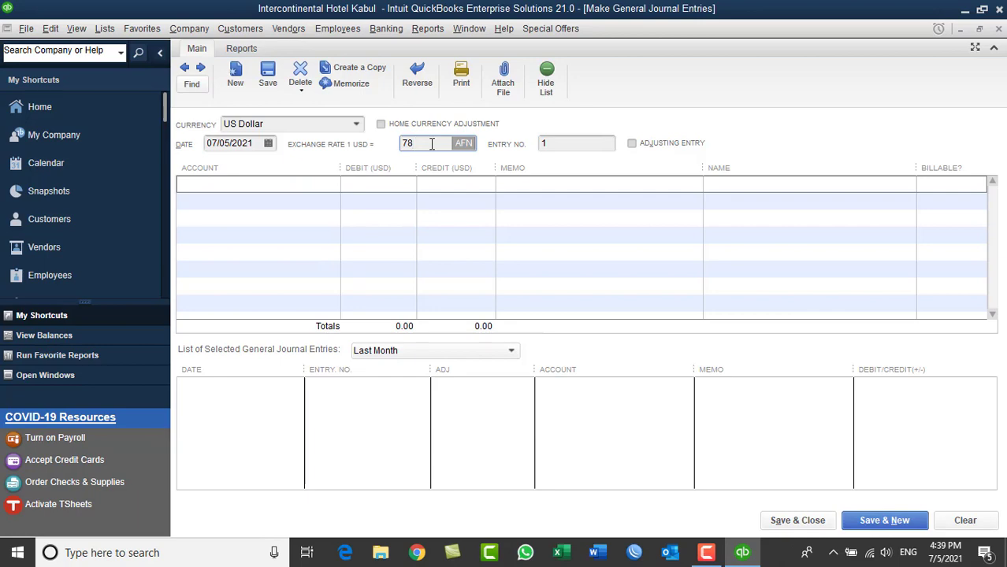
click(998, 29)
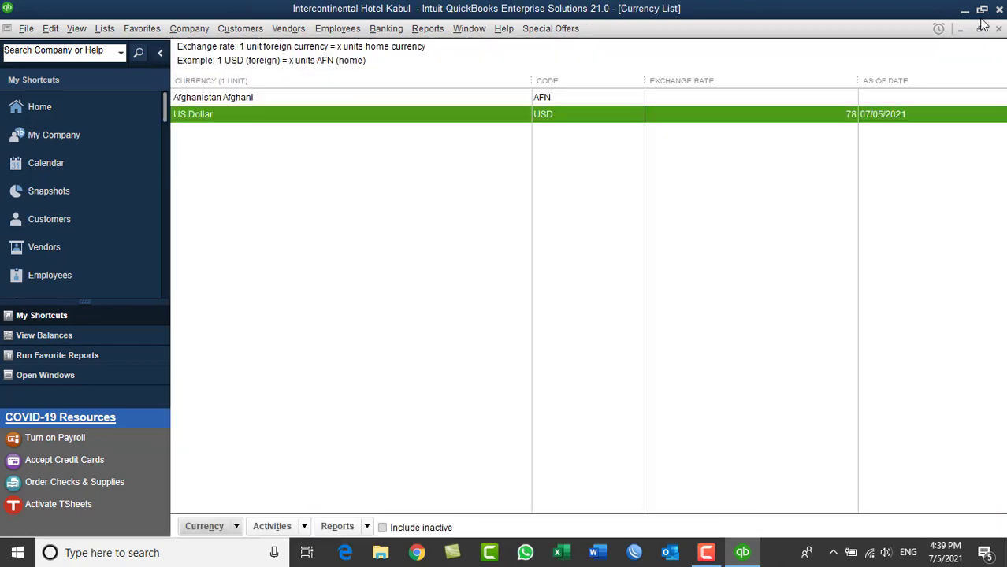
Step: Minimize QuickBooks to show the desktop, and refresh the desktop
click(964, 10)
right_click(353, 192)
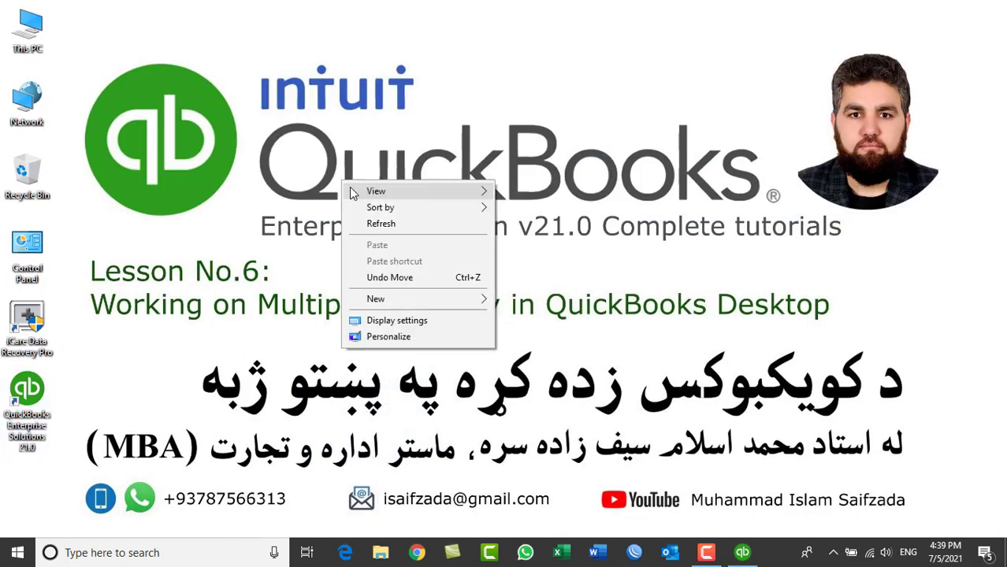
click(356, 223)
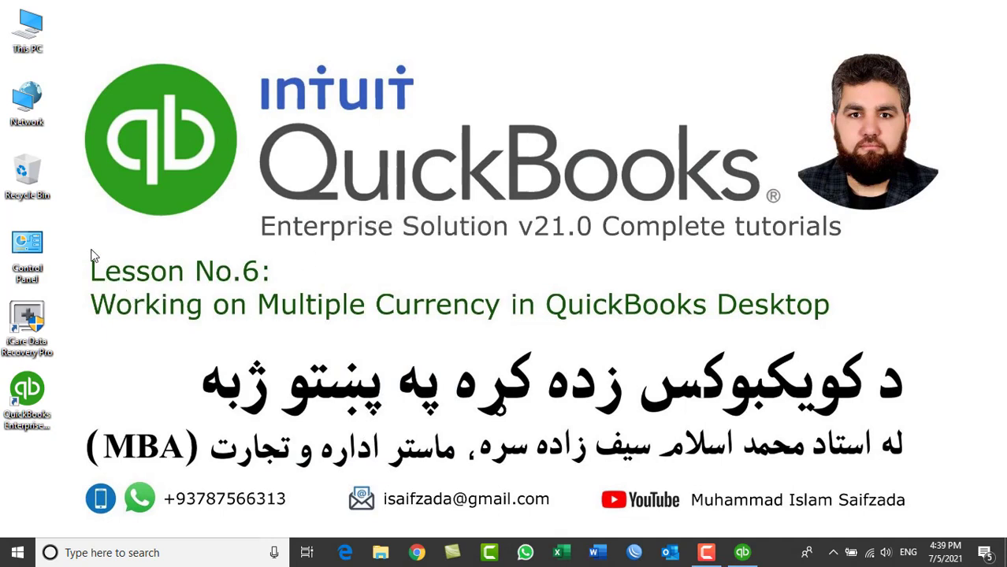
drag(87, 284, 511, 340)
drag(73, 468, 299, 531)
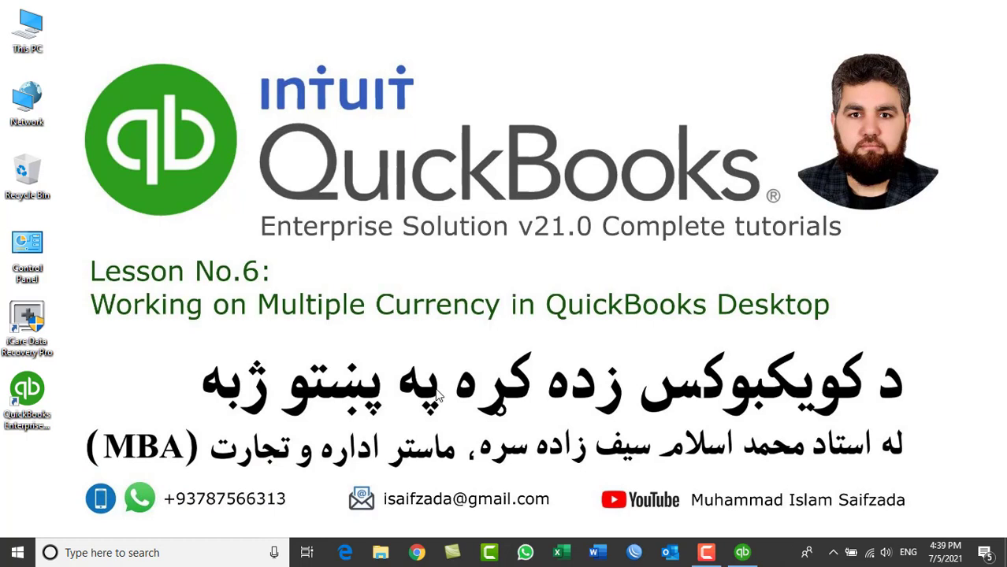